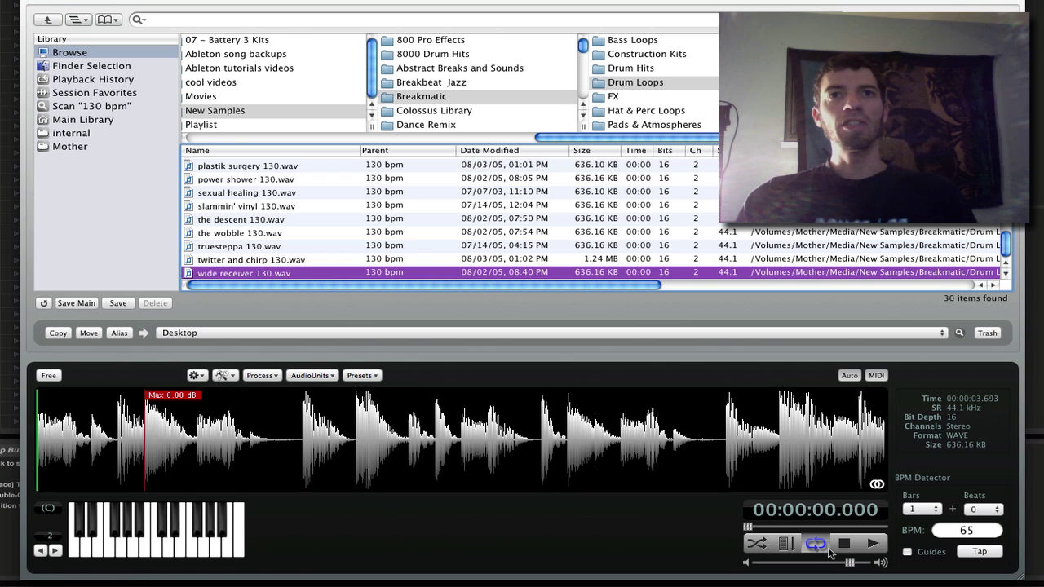
# Step: Preview the wide receiver 130 break, then turn on the Guides beat lines
pyautogui.click(561, 273)
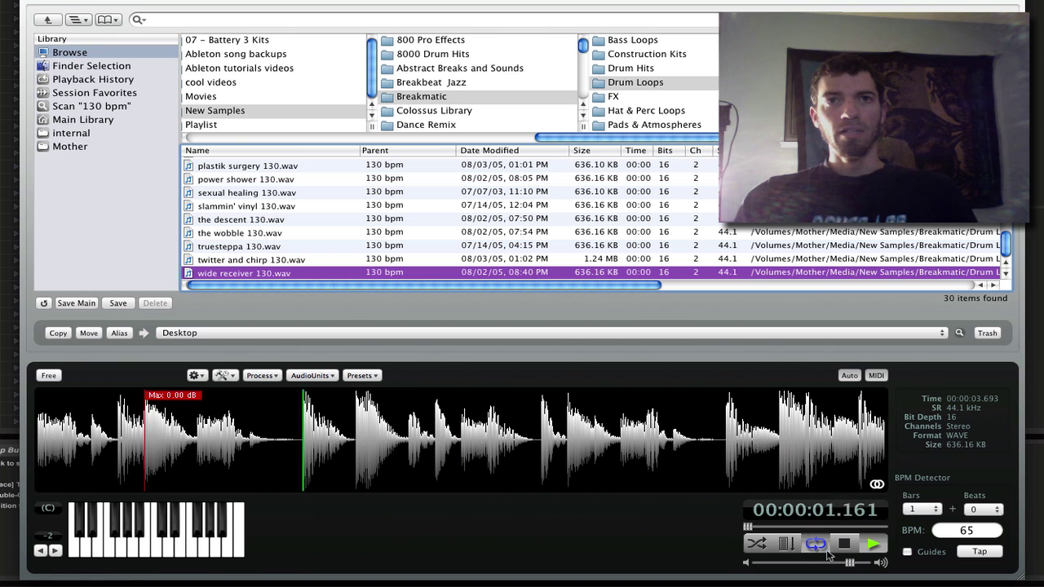
pyautogui.press('space')
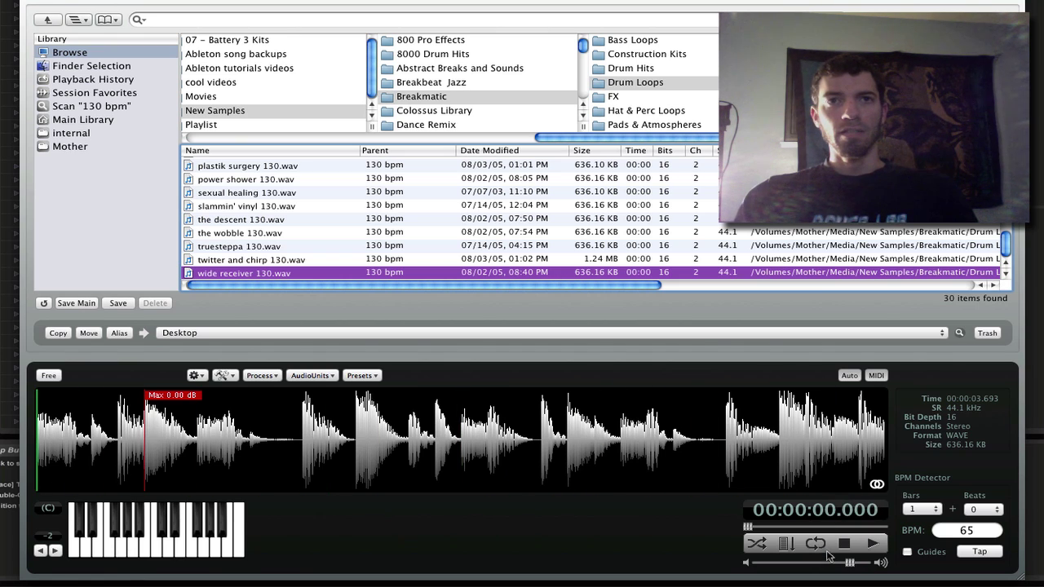
pyautogui.click(906, 552)
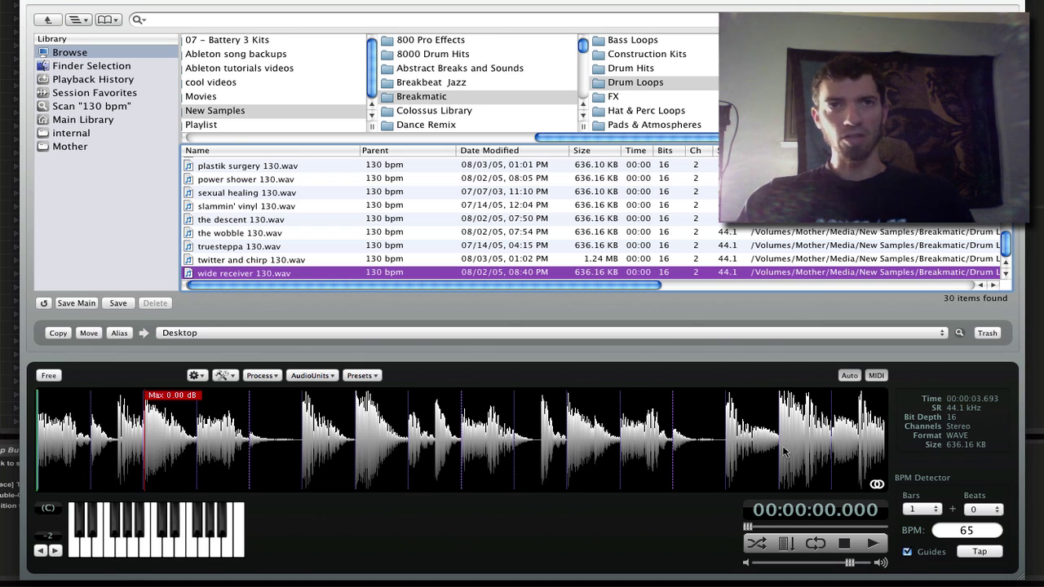
# Step: Audition the break from later points in the waveform
pyautogui.click(355, 461)
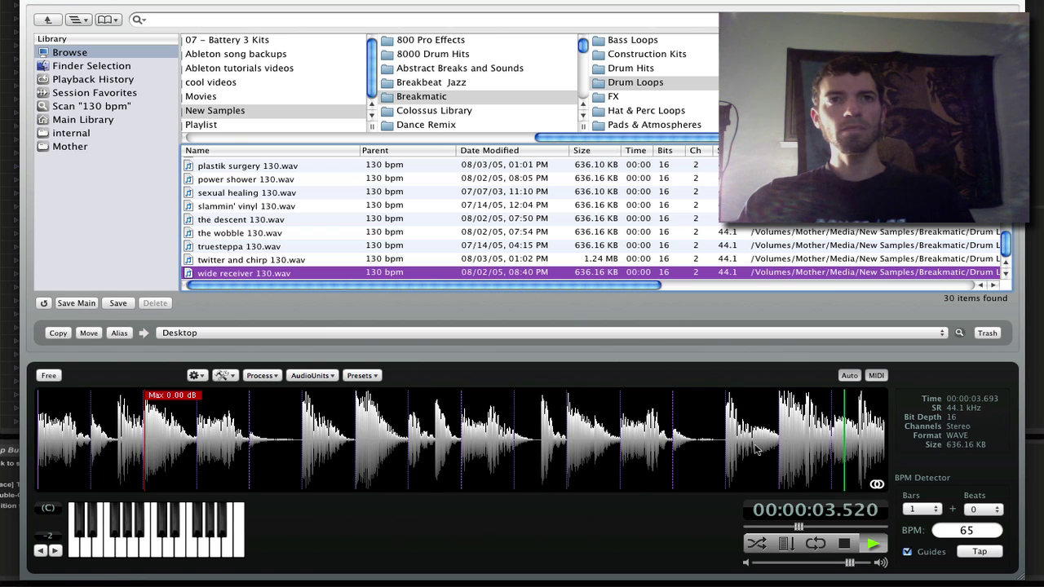
pyautogui.click(726, 451)
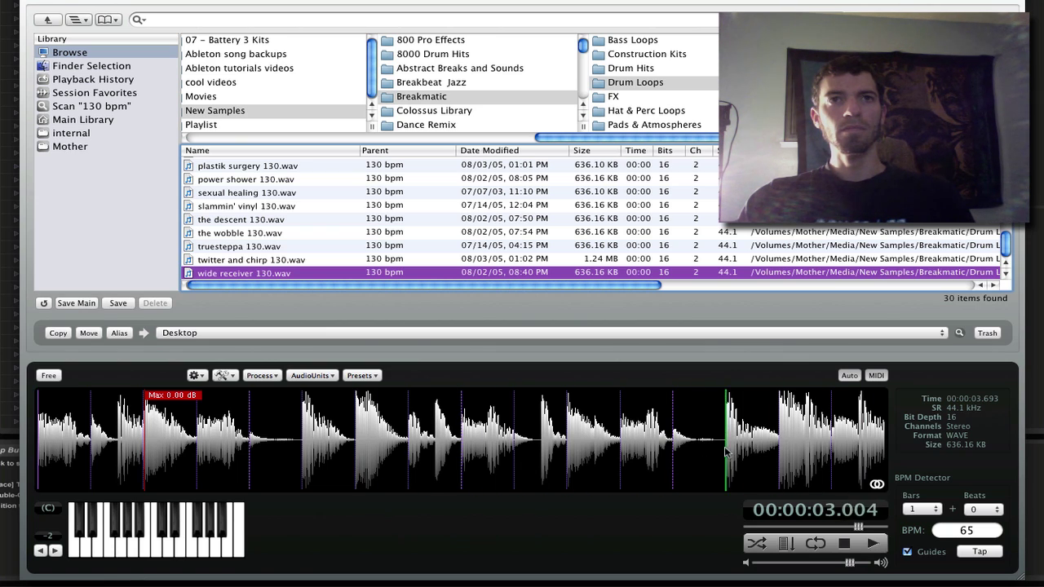
pyautogui.click(726, 451)
pyautogui.click(726, 451)
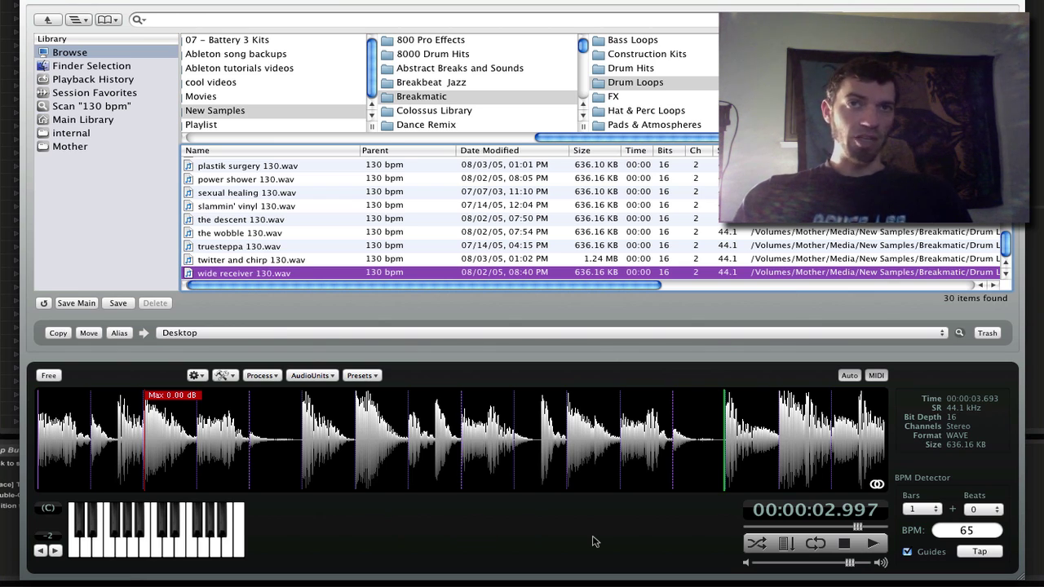
# Step: Open wide receiver 130.wav in the sample editor with 1 bar / Eighth slice settings
pyautogui.doubleClick(498, 272)
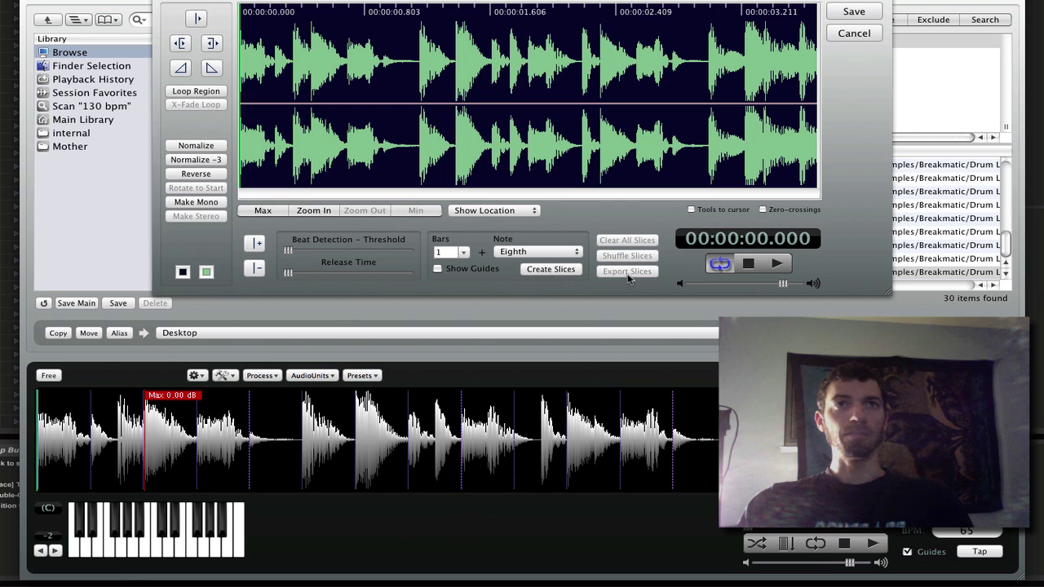
# Step: Slice the break into eighth notes, nudge two markers onto drum hits, and add a loop region
pyautogui.click(556, 270)
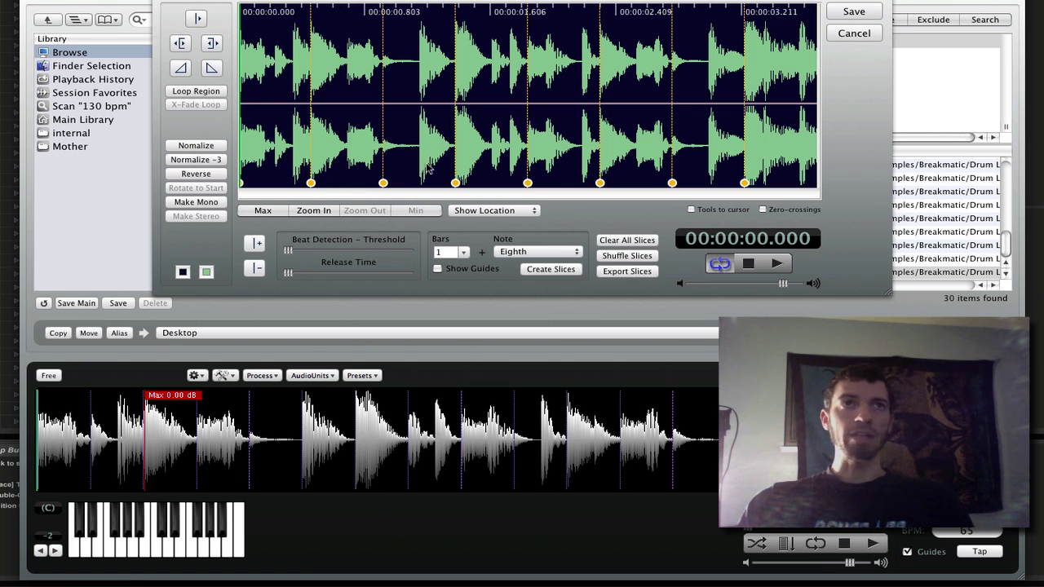
pyautogui.moveTo(382, 183); pyautogui.dragTo(419, 188)
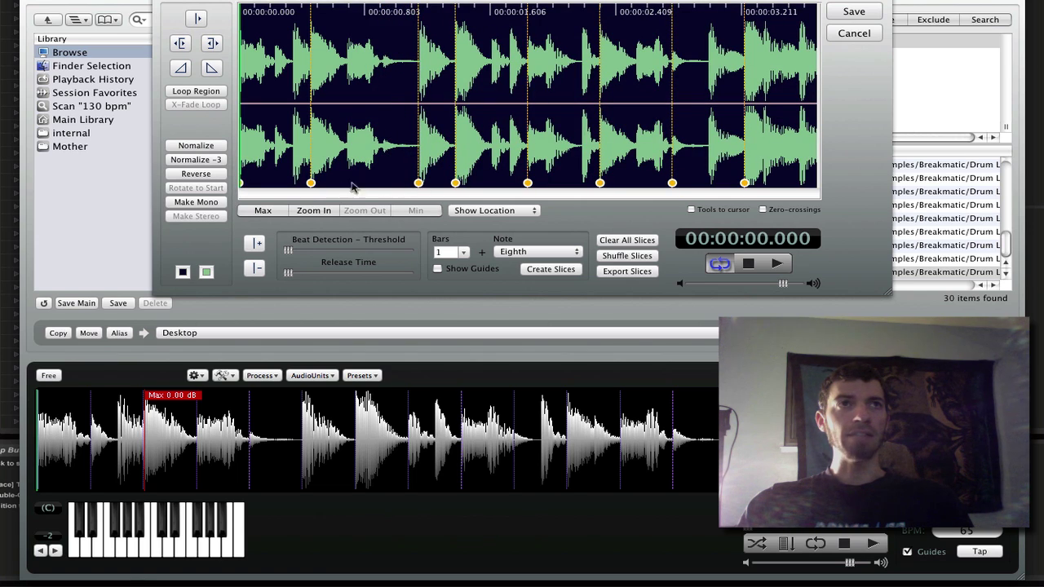
pyautogui.moveTo(312, 186); pyautogui.dragTo(346, 189)
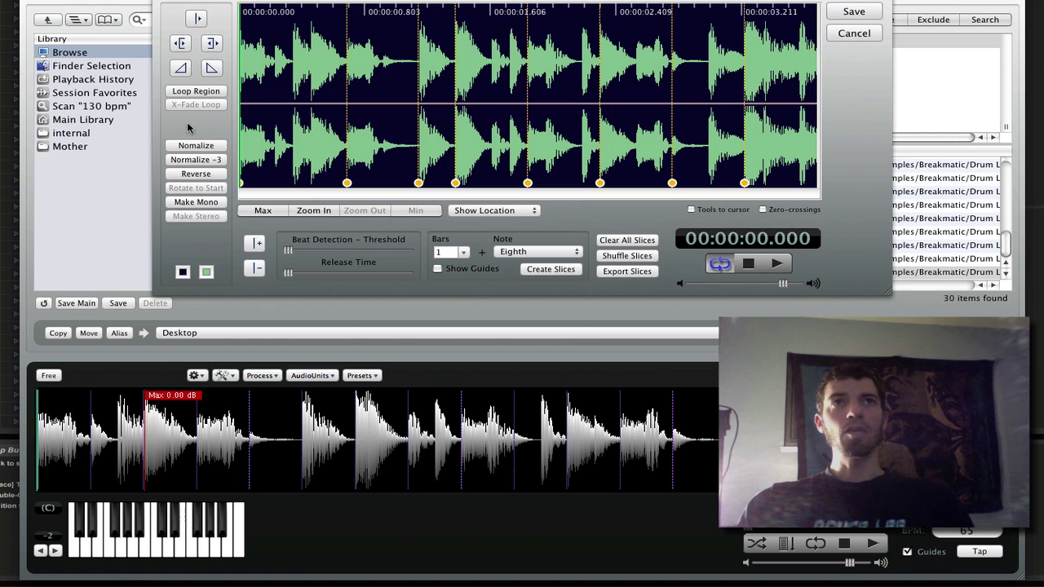
pyautogui.click(203, 93)
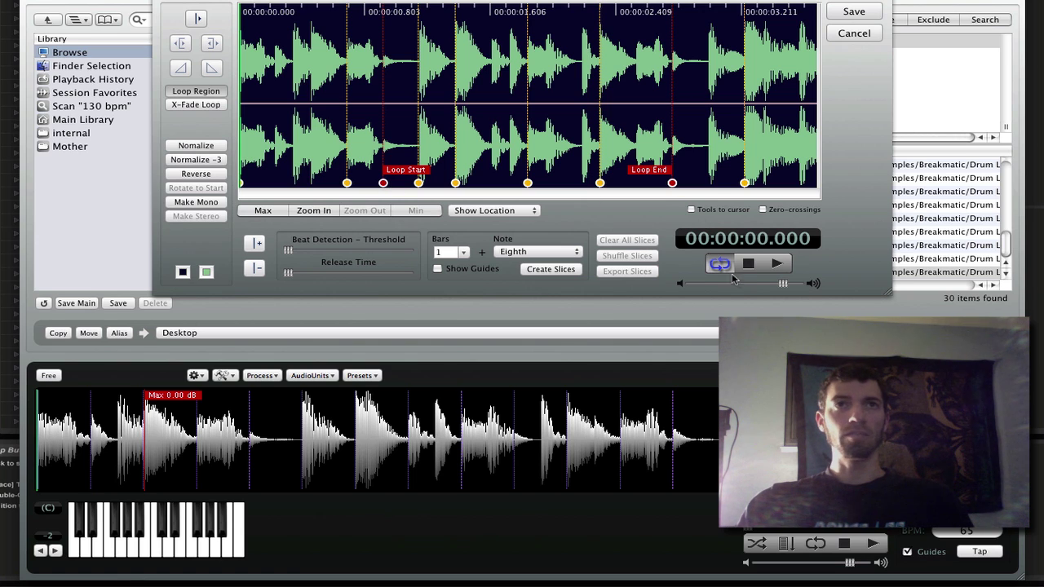
# Step: Play and stop the loop region twice to audition it
pyautogui.press('space')
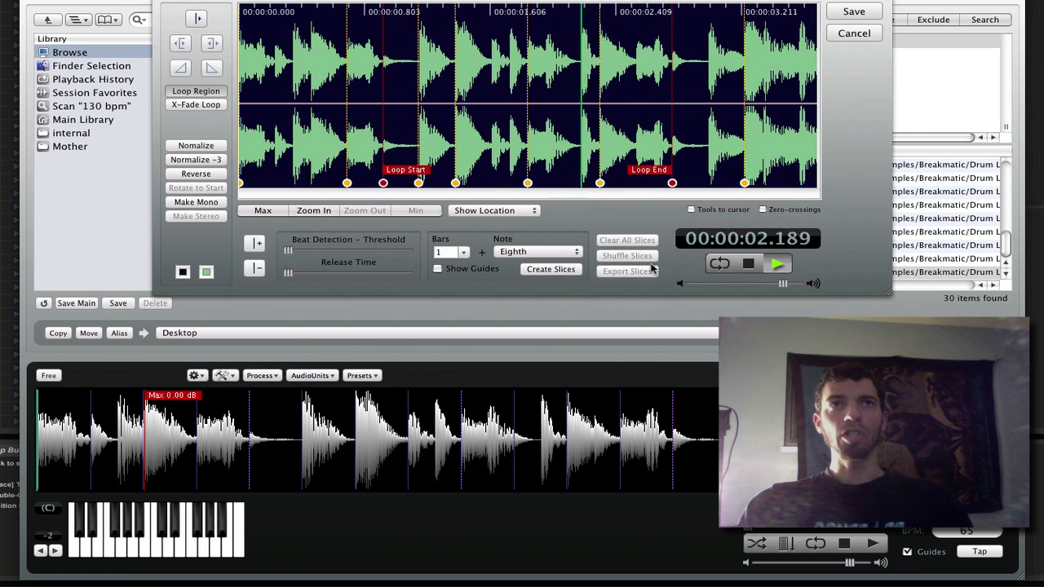
pyautogui.press('space')
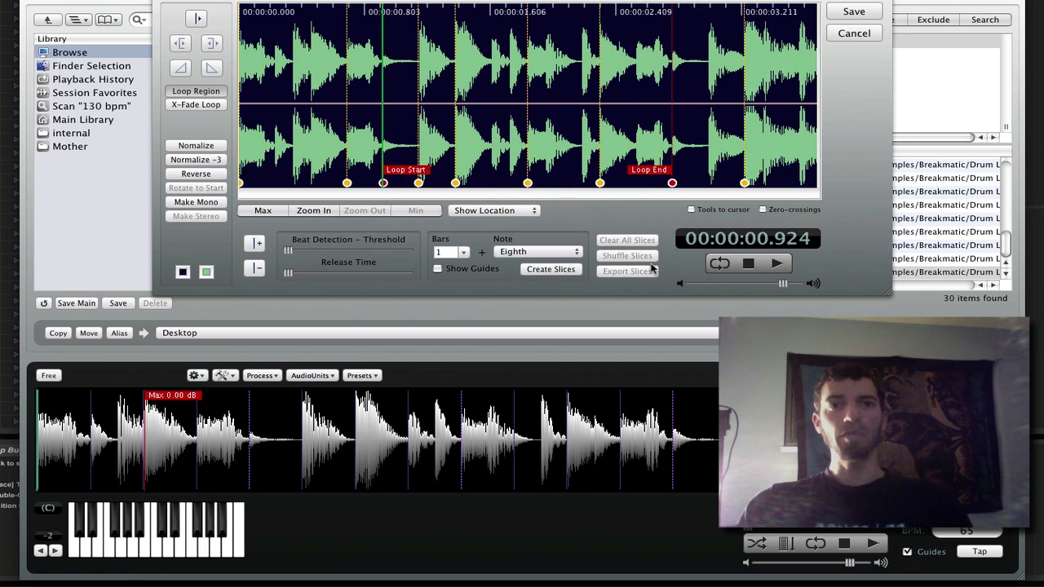
pyautogui.press('space')
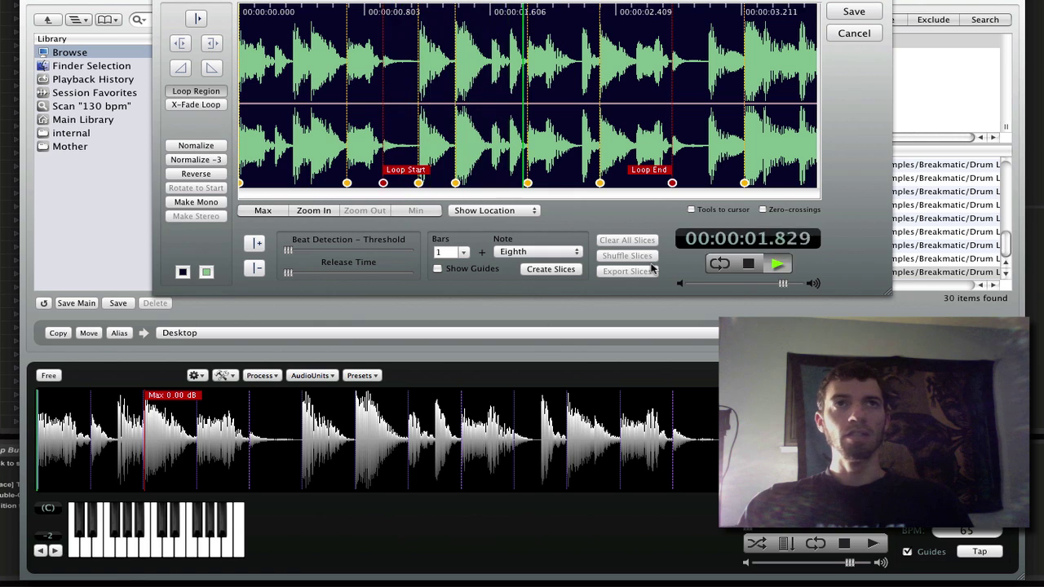
pyautogui.press('space')
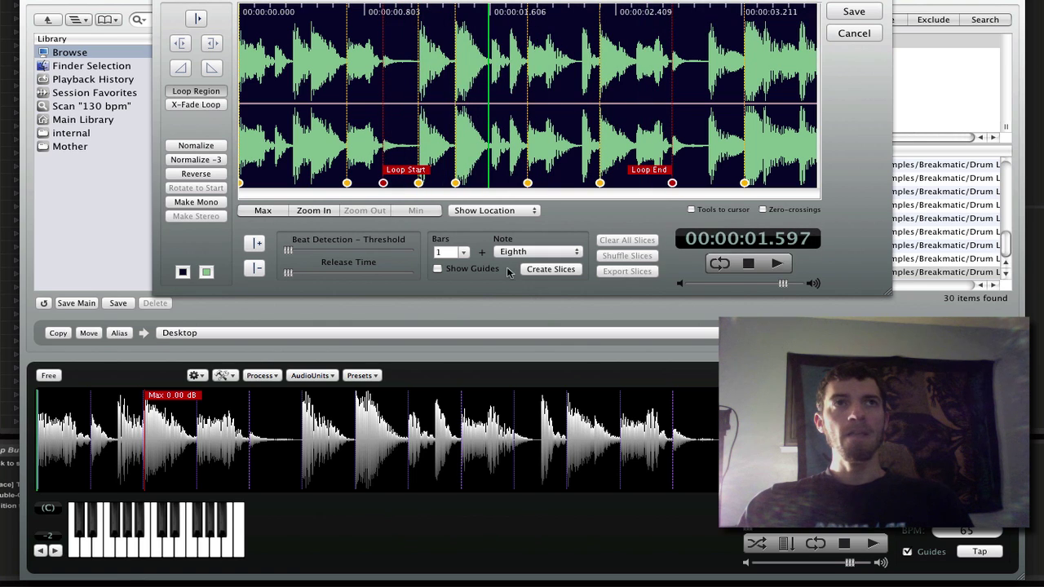
# Step: Move the loop start and end to other slices, add two slice markers, and replay the loop
pyautogui.moveTo(381, 184); pyautogui.dragTo(347, 186)
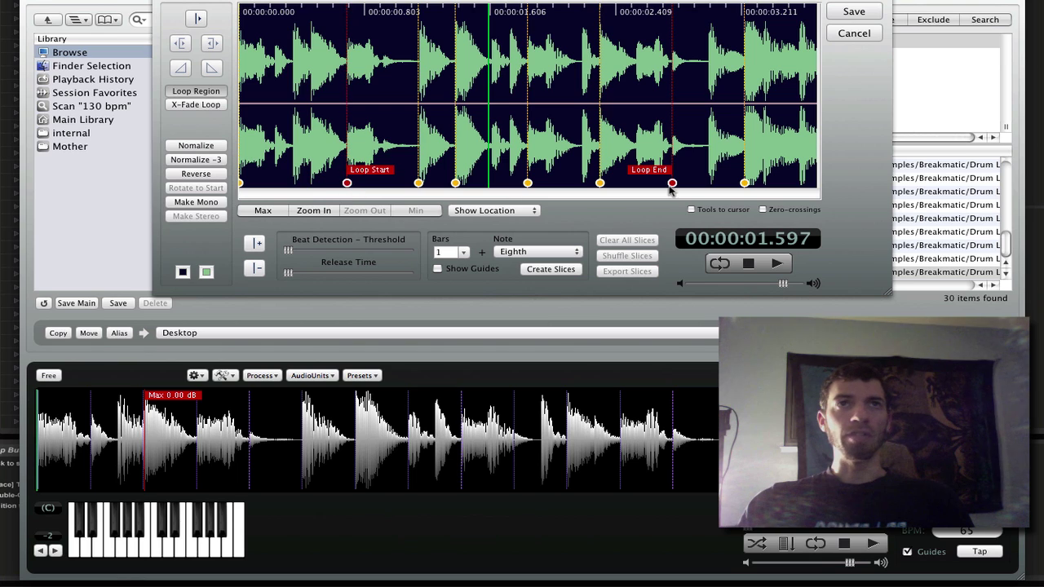
pyautogui.click(579, 190)
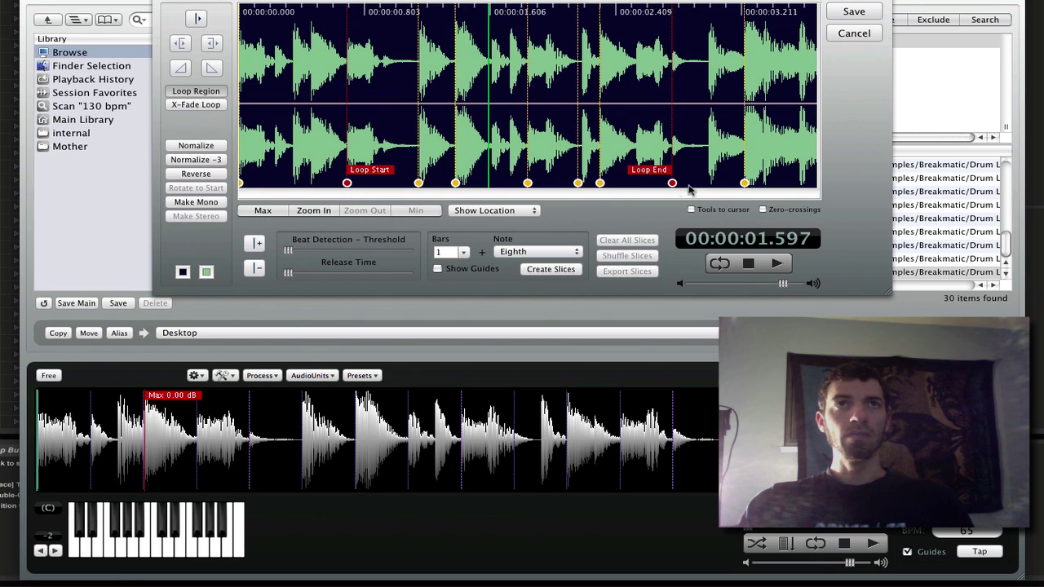
pyautogui.moveTo(672, 185); pyautogui.dragTo(581, 187)
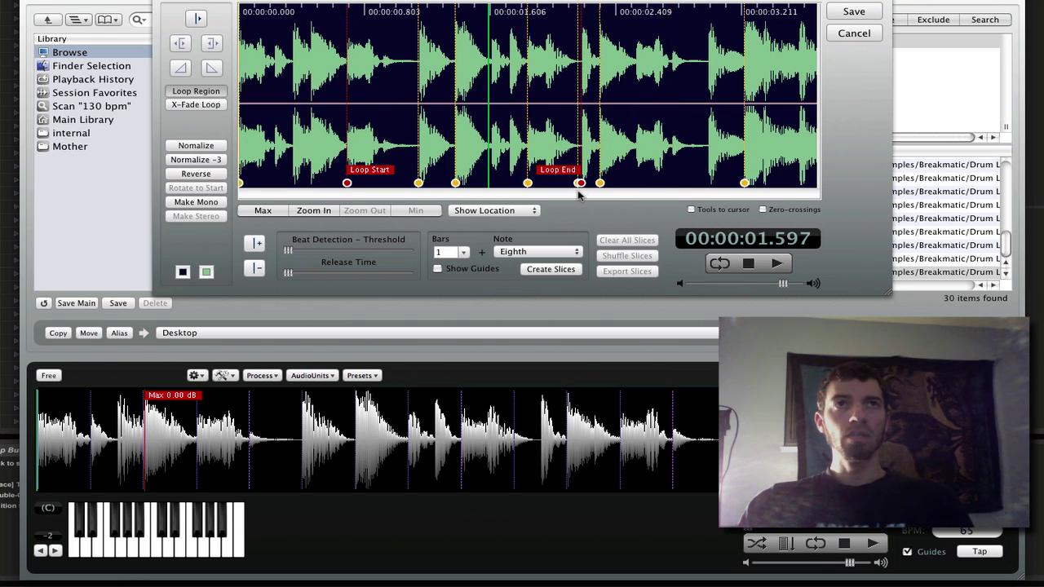
pyautogui.click(671, 185)
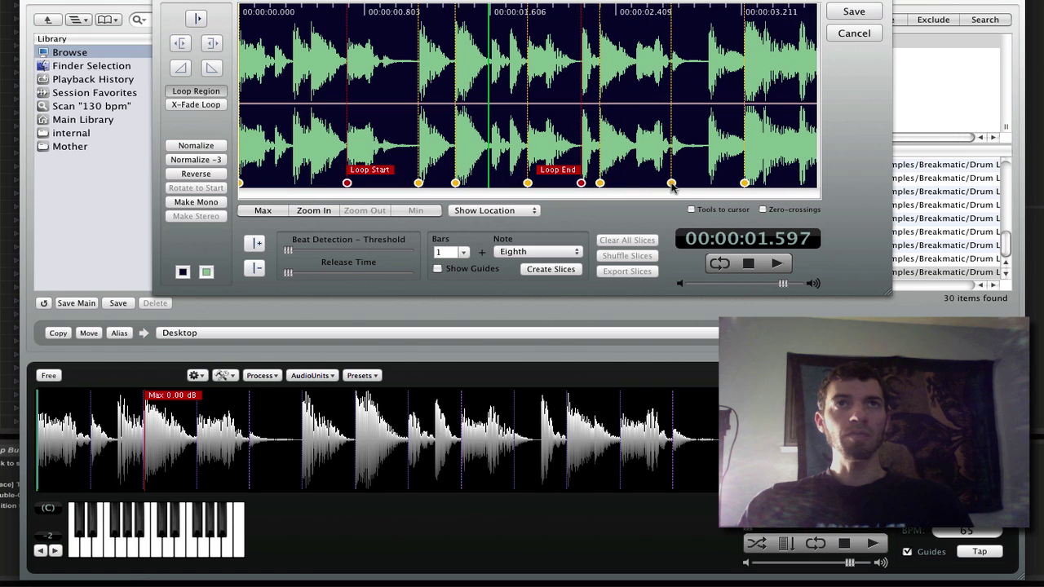
pyautogui.press('space')
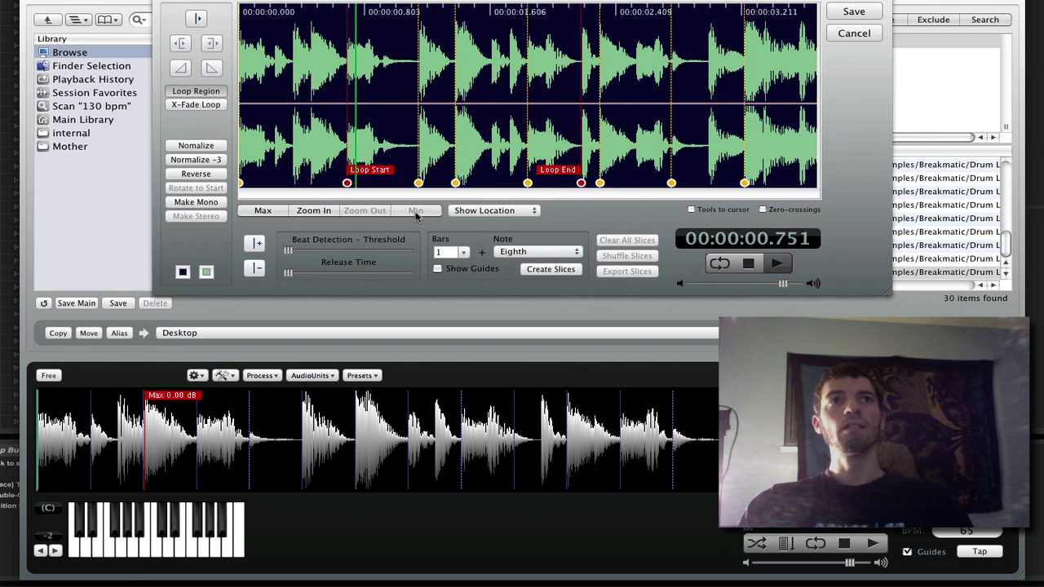
pyautogui.press('space')
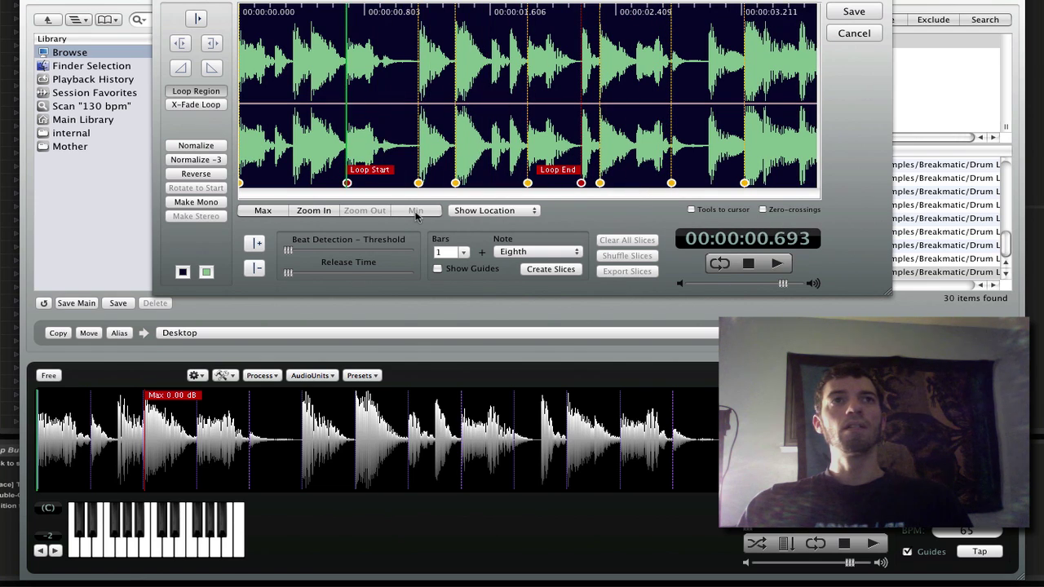
# Step: Loop-play the region on repeat, then recreate even eighth-note slices across the break
pyautogui.click(719, 264)
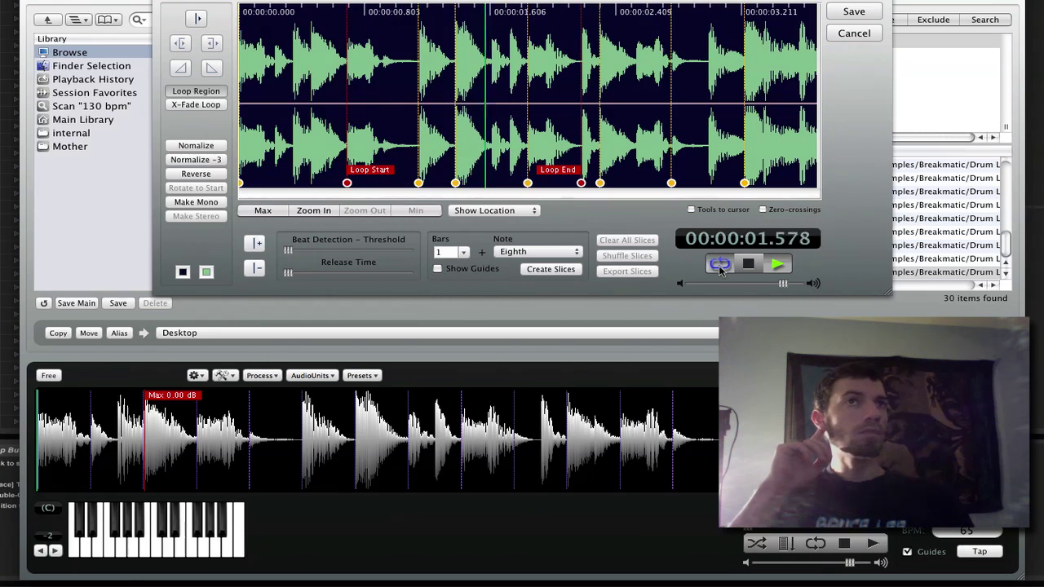
pyautogui.press('space')
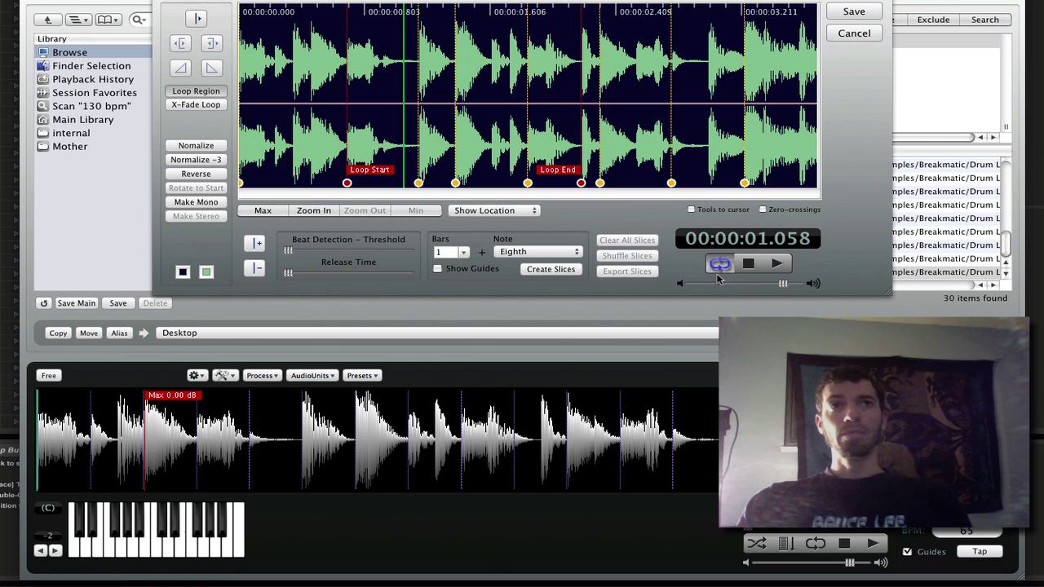
pyautogui.click(559, 271)
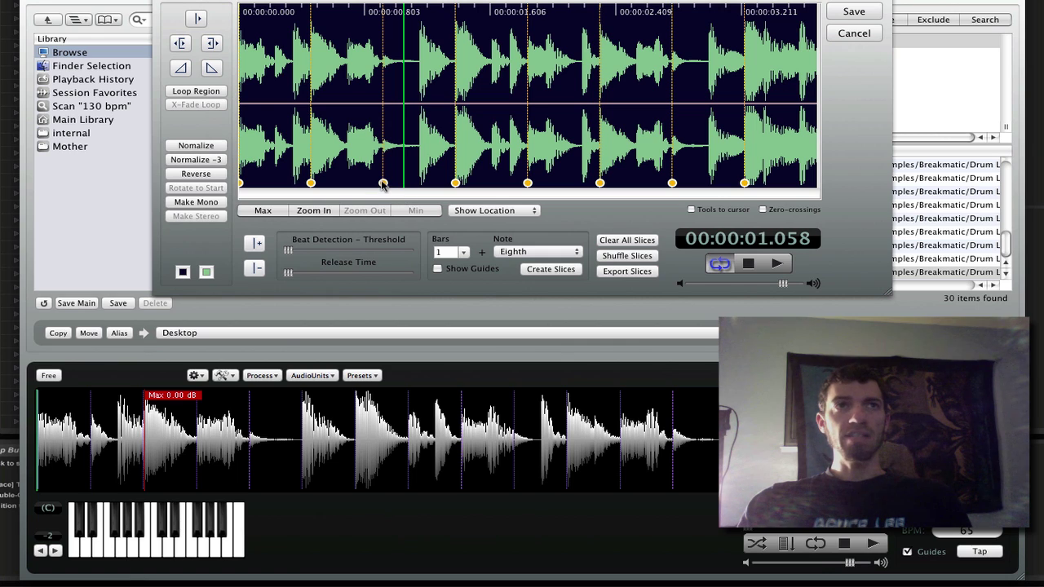
# Step: Shuffle the slice order and play the shuffled break
pyautogui.click(615, 257)
pyautogui.press('space')
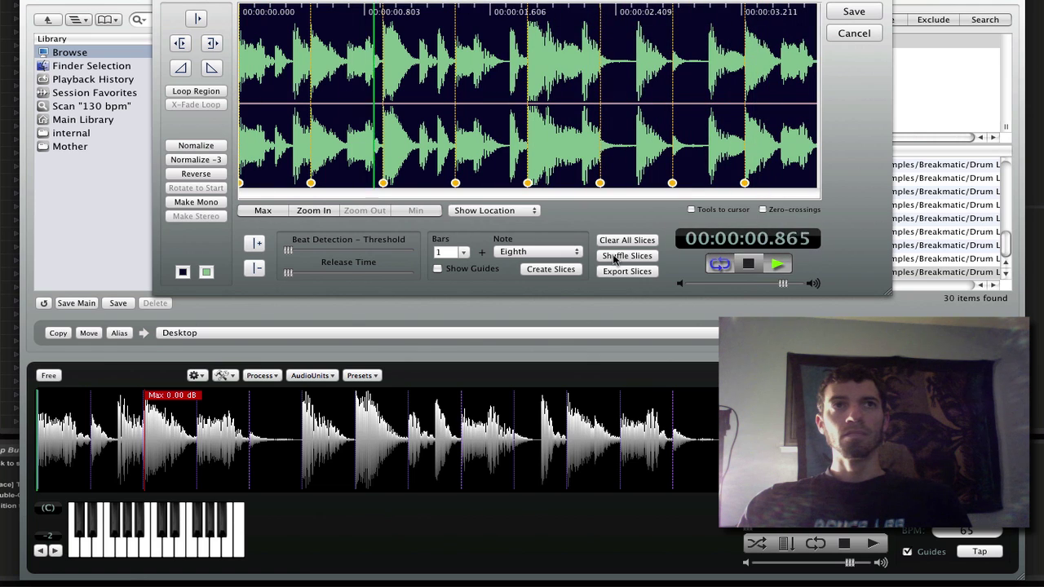
pyautogui.press('space')
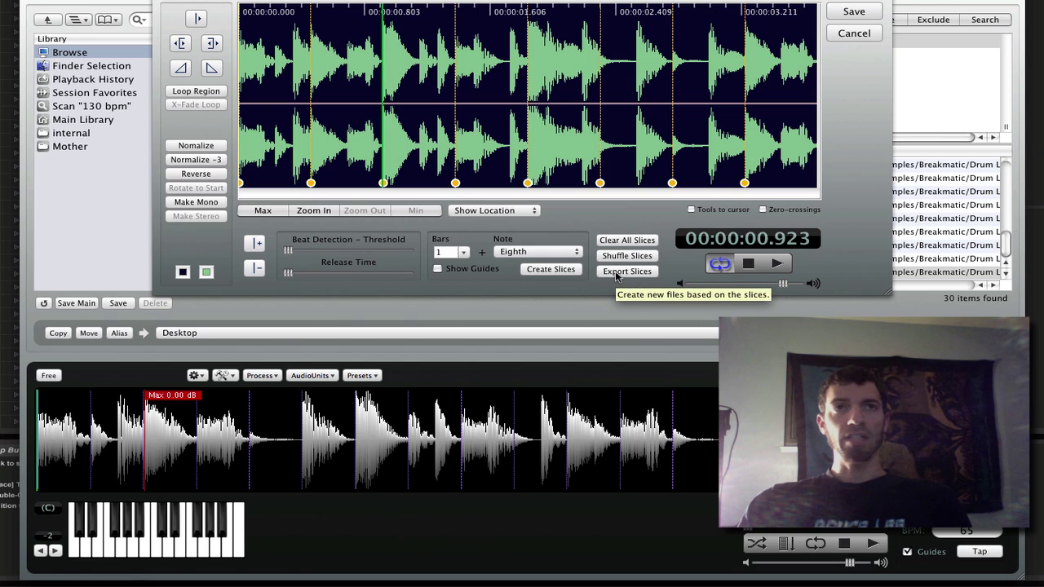
# Step: Export the slices as AIFF files, audition slices 0002–0008, then preview wide receiver 130.wav
pyautogui.click(617, 274)
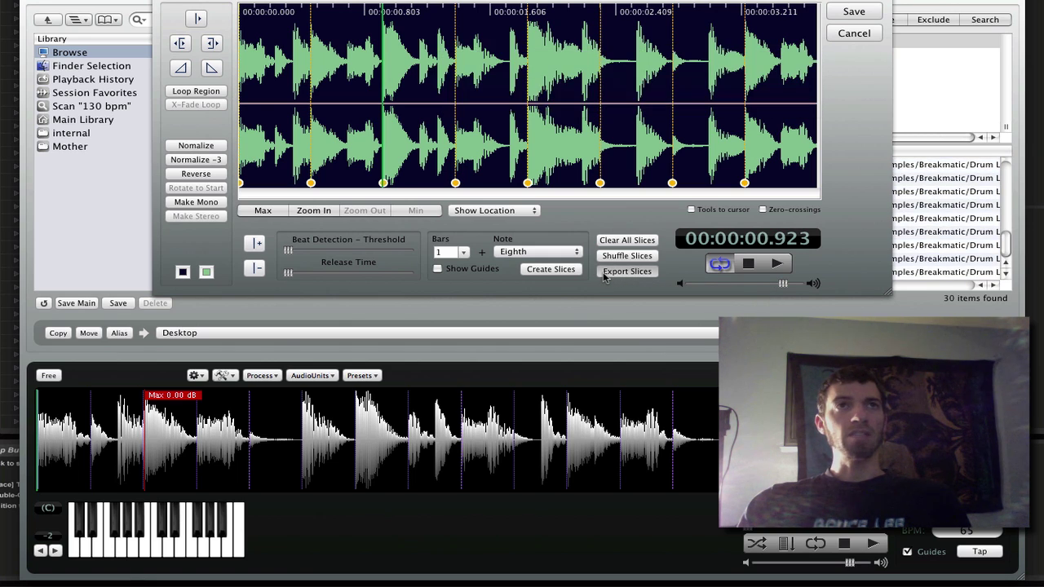
pyautogui.click(848, 34)
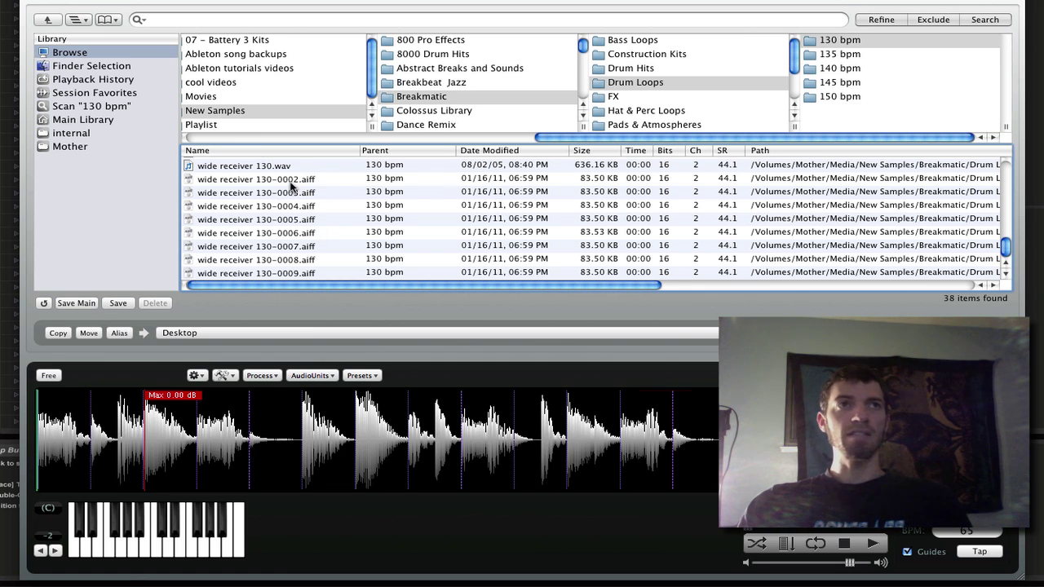
pyautogui.click(291, 183)
pyautogui.click(292, 196)
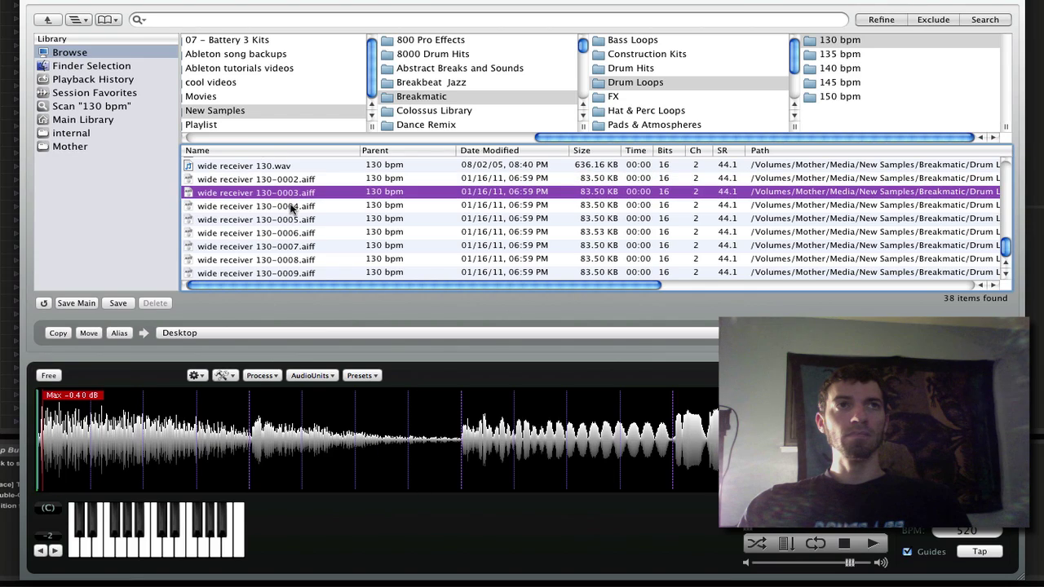
pyautogui.click(293, 206)
pyautogui.click(300, 221)
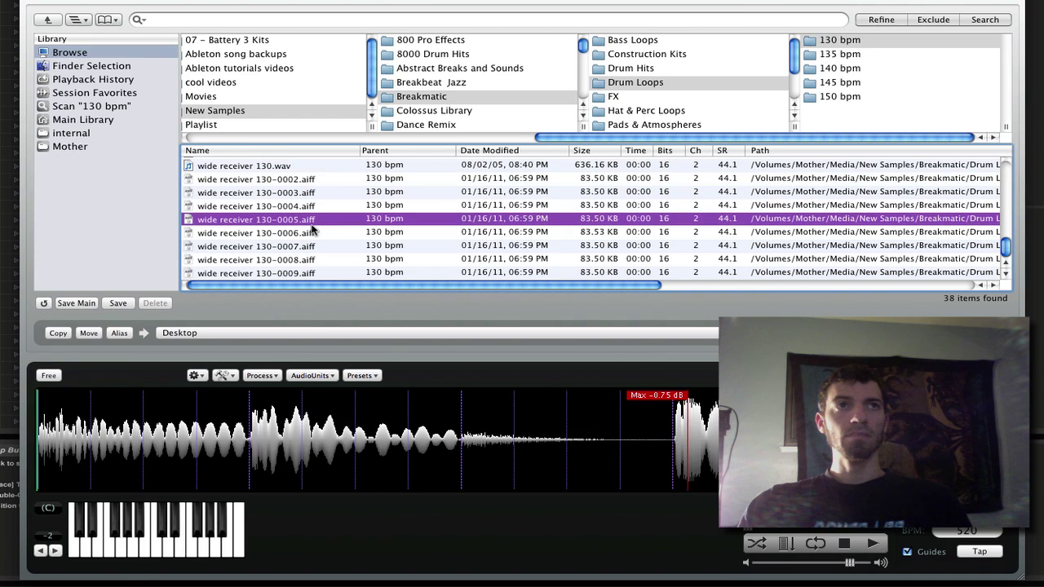
pyautogui.click(310, 234)
pyautogui.click(299, 245)
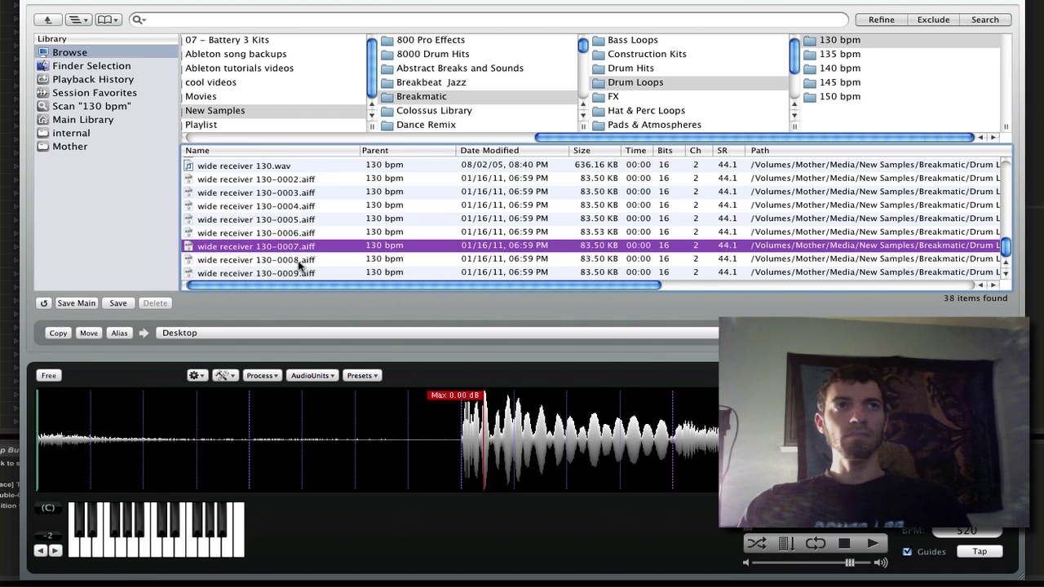
pyautogui.click(298, 261)
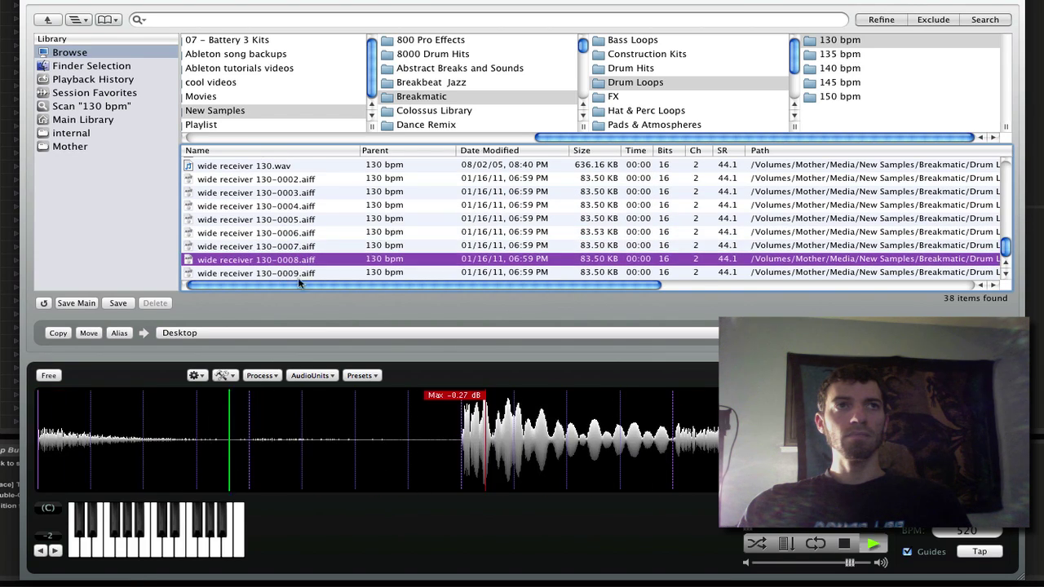
pyautogui.click(287, 166)
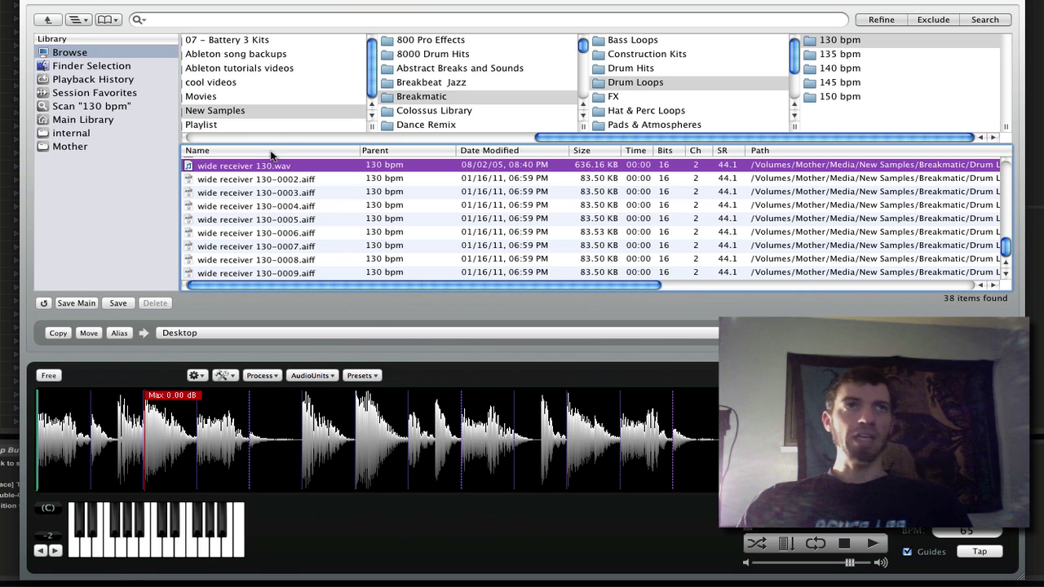
# Step: Add Apple's AUMatrixReverb (Medium Hall 3) to the preview and play the loop through it
pyautogui.click(237, 1)
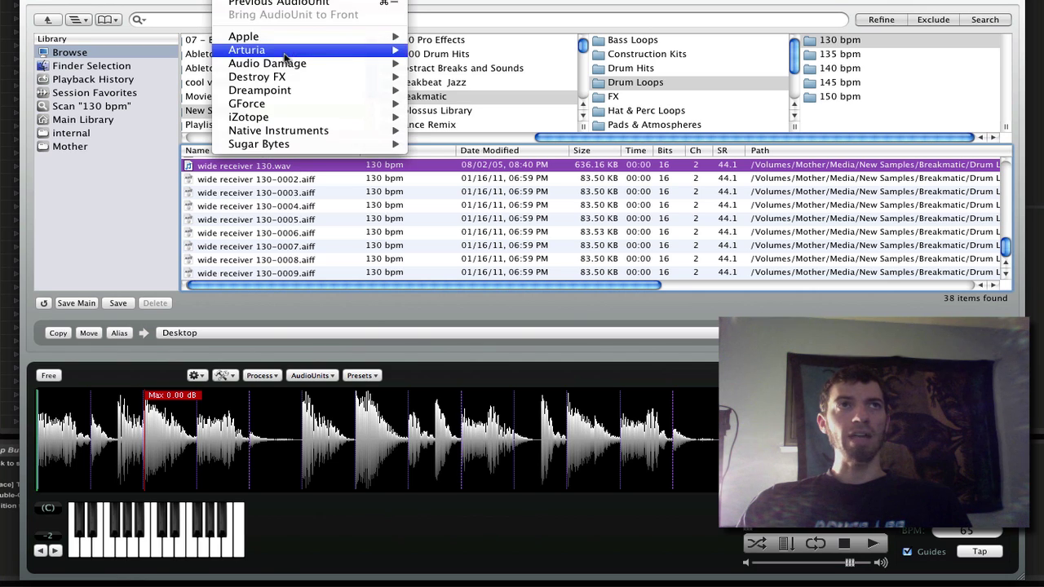
pyautogui.moveTo(296, 47)
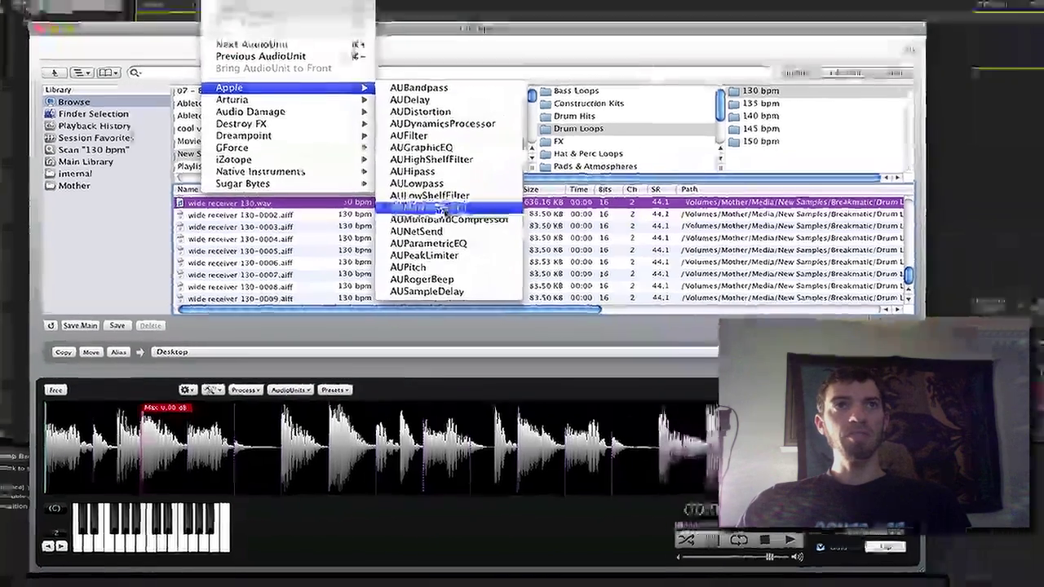
pyautogui.click(440, 209)
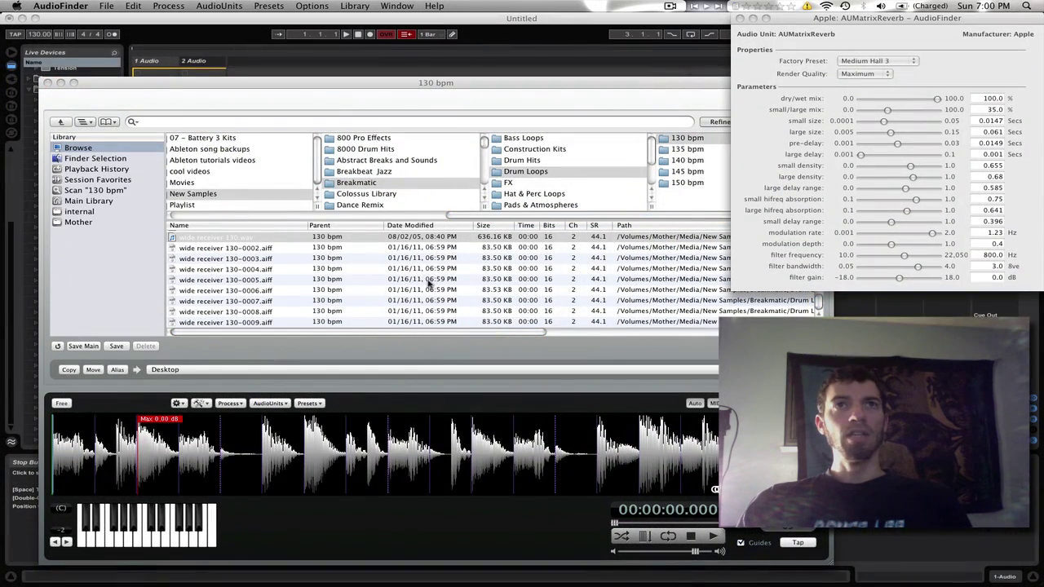
pyautogui.click(498, 356)
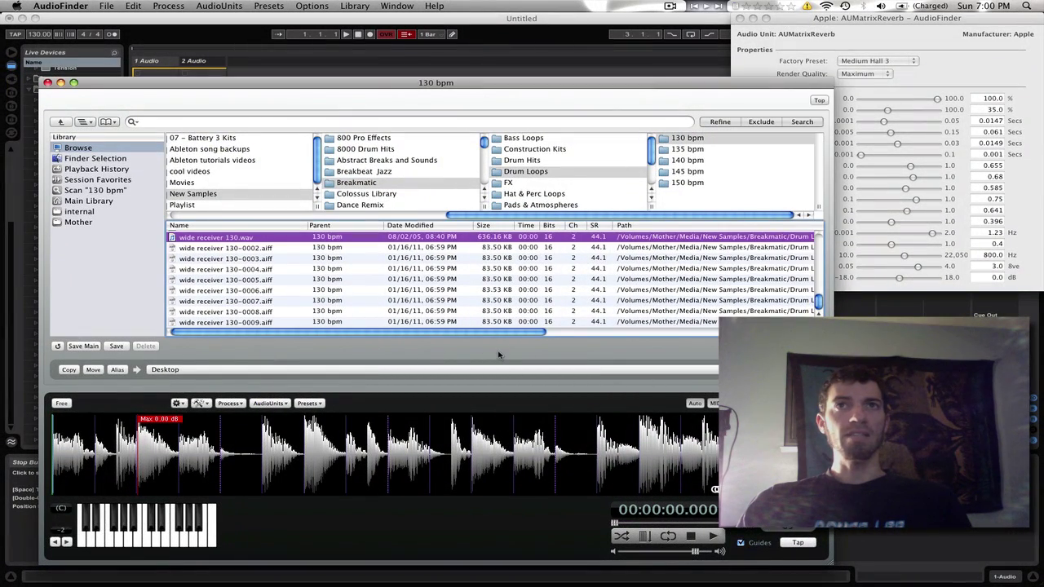
pyautogui.press('space')
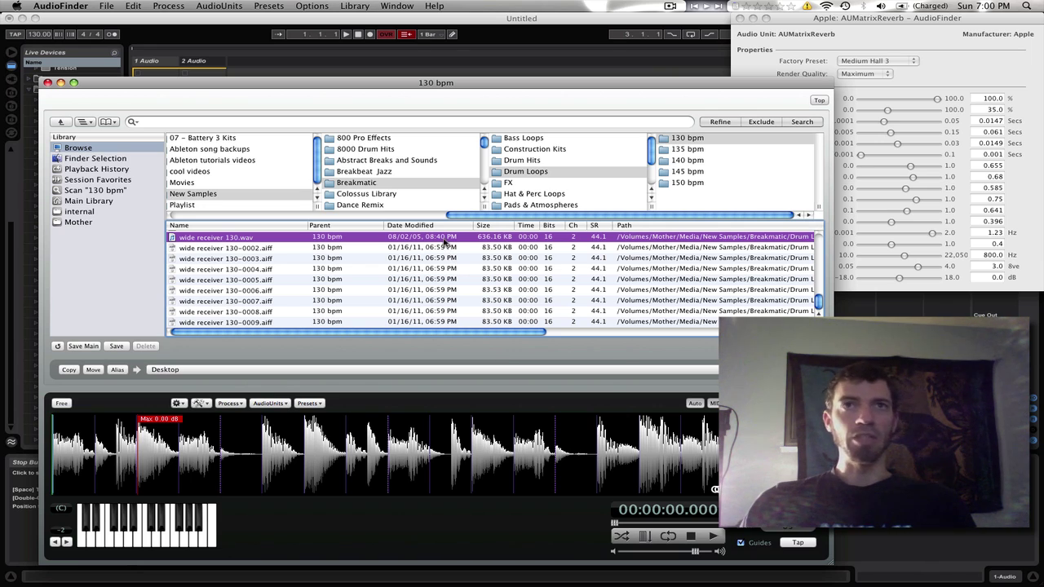
# Step: Drag wide receiver 130.wav and the 130-0003 slice into track 1's first two Live clip slots
pyautogui.moveTo(446, 234); pyautogui.dragTo(161, 74)
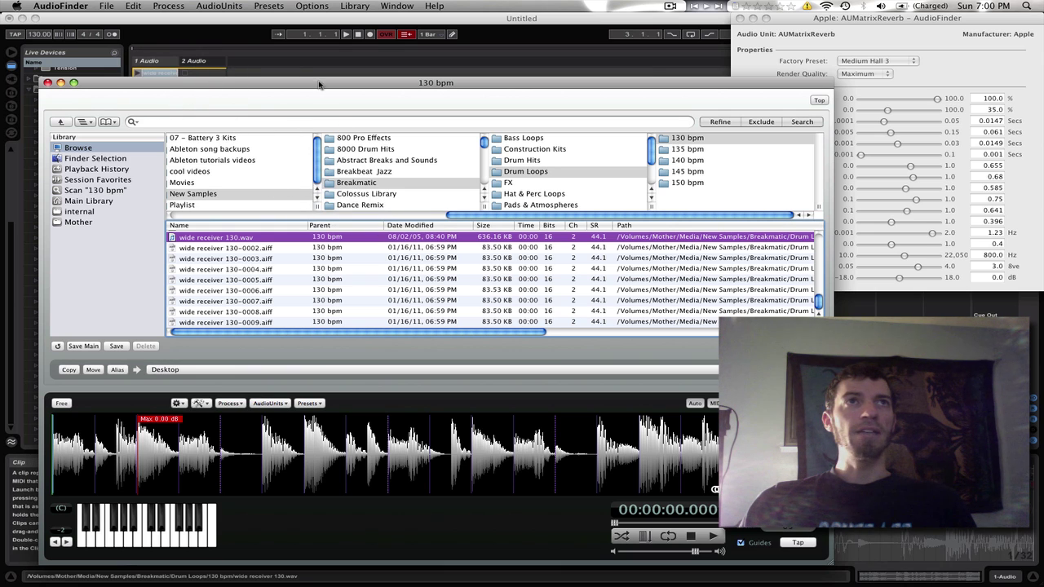
pyautogui.moveTo(318, 84); pyautogui.dragTo(431, 115)
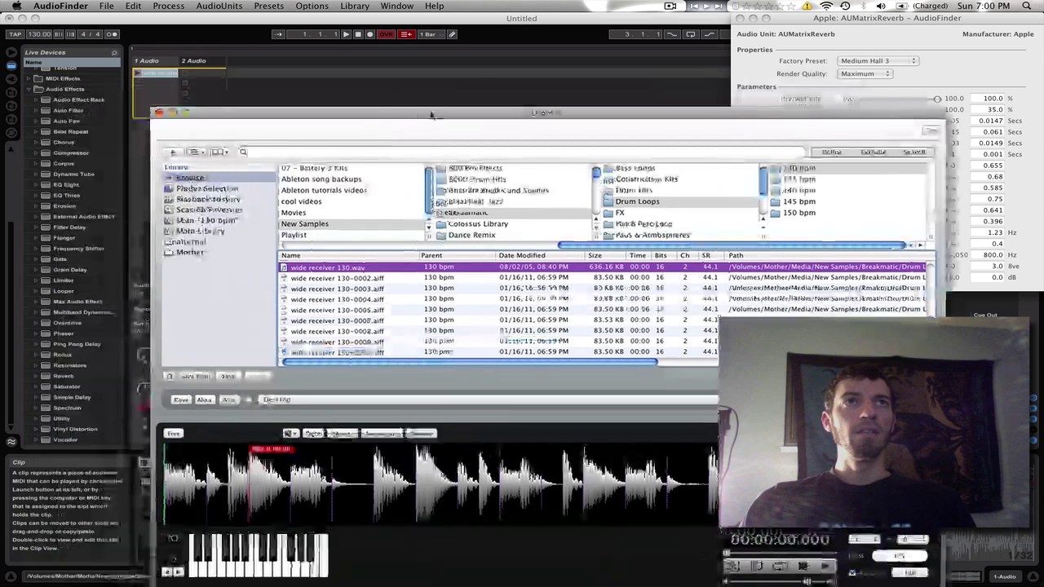
pyautogui.click(369, 290)
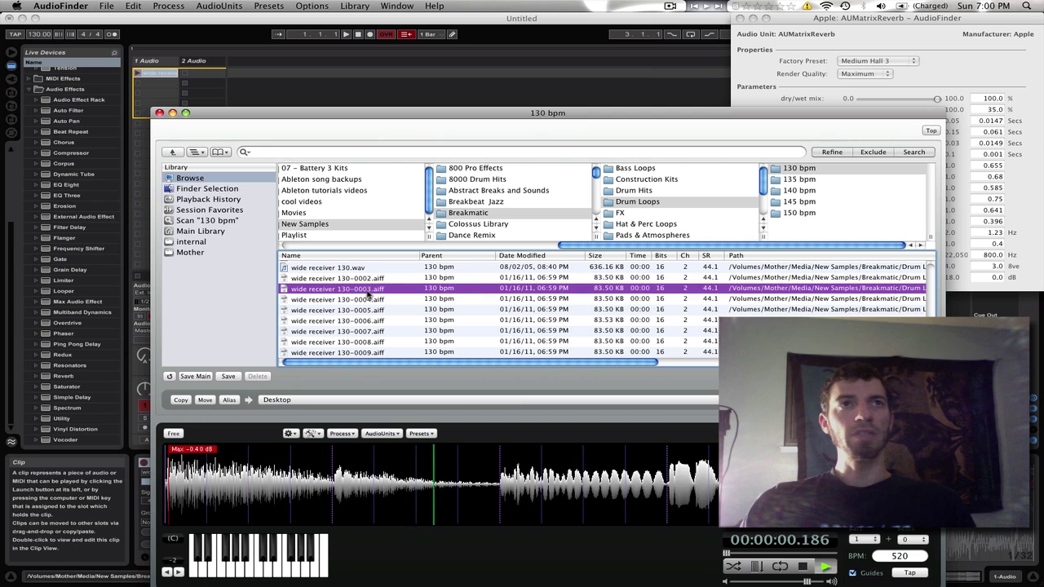
pyautogui.moveTo(369, 291); pyautogui.dragTo(158, 95)
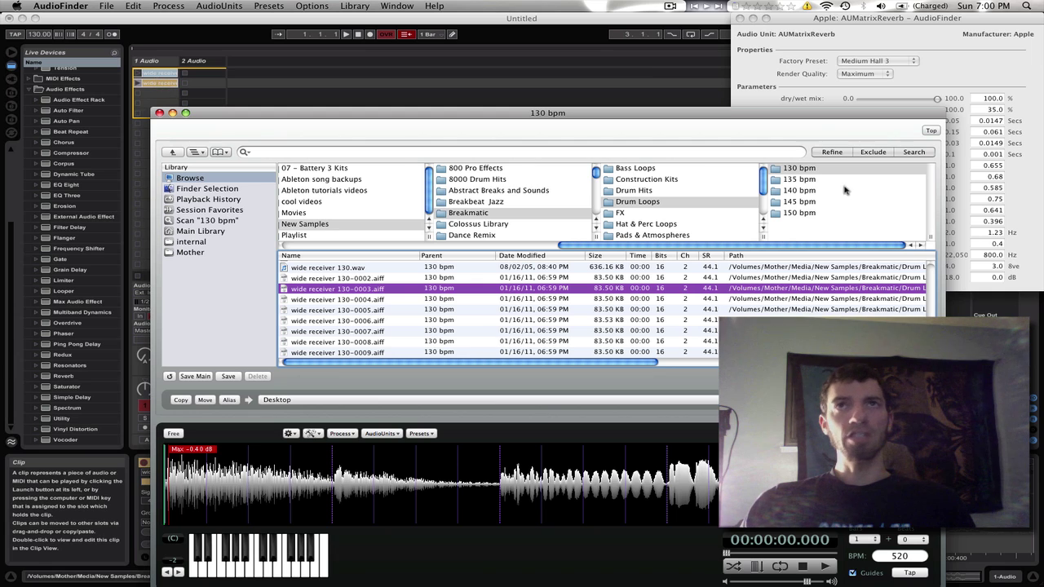
pyautogui.click(159, 100)
pyautogui.click(150, 75)
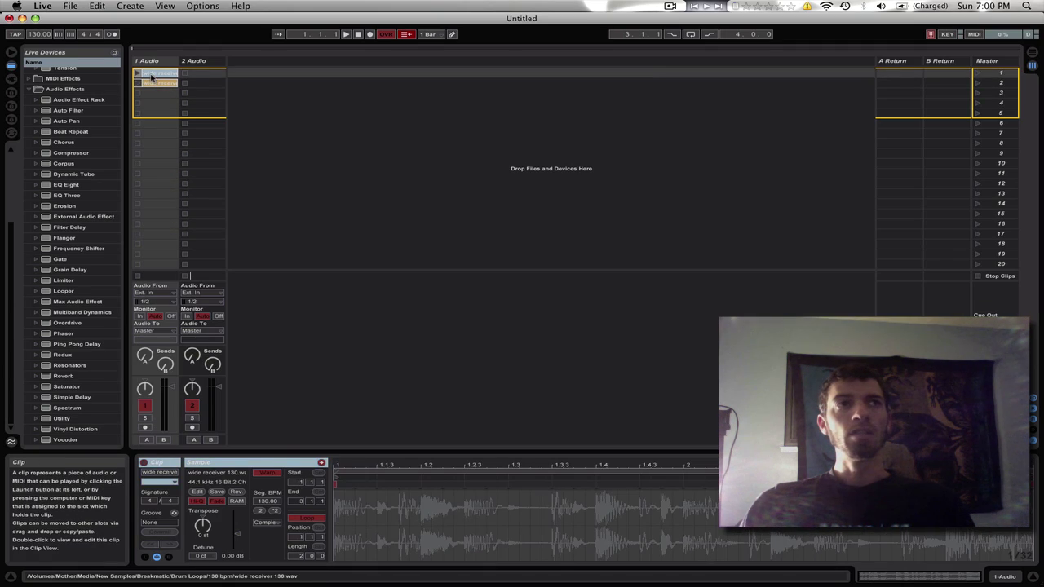
# Step: Launch the first clip to hear the loop while browsing Live's audio effects
pyautogui.click(137, 73)
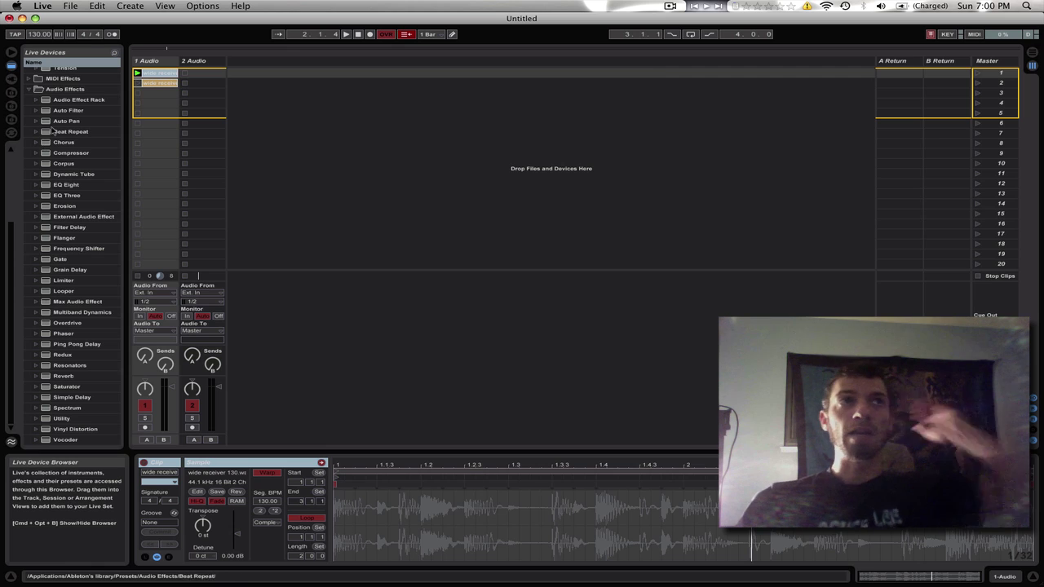
pyautogui.scroll(2, 41, 137)
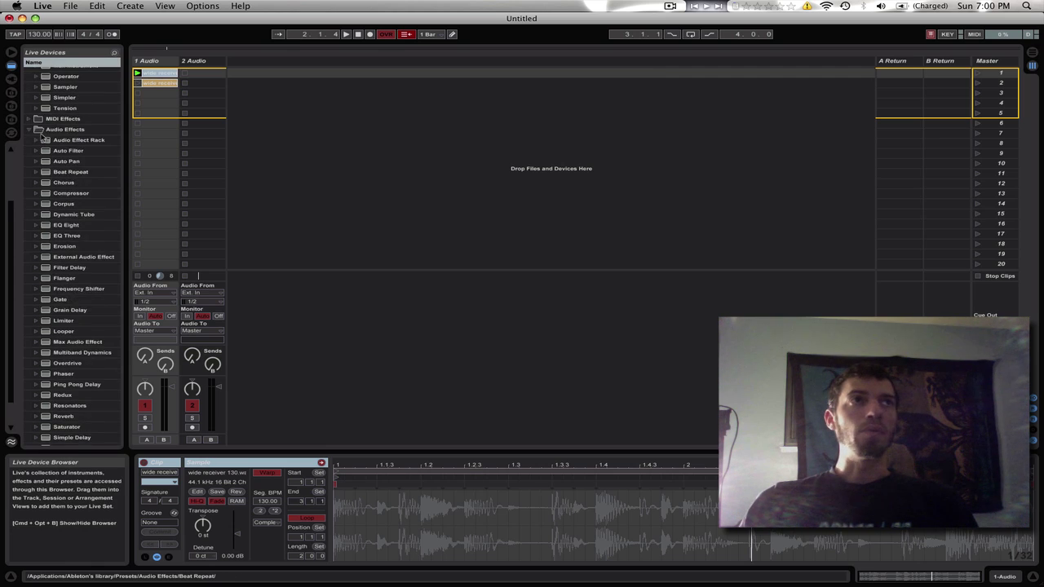
pyautogui.scroll(3, 42, 137)
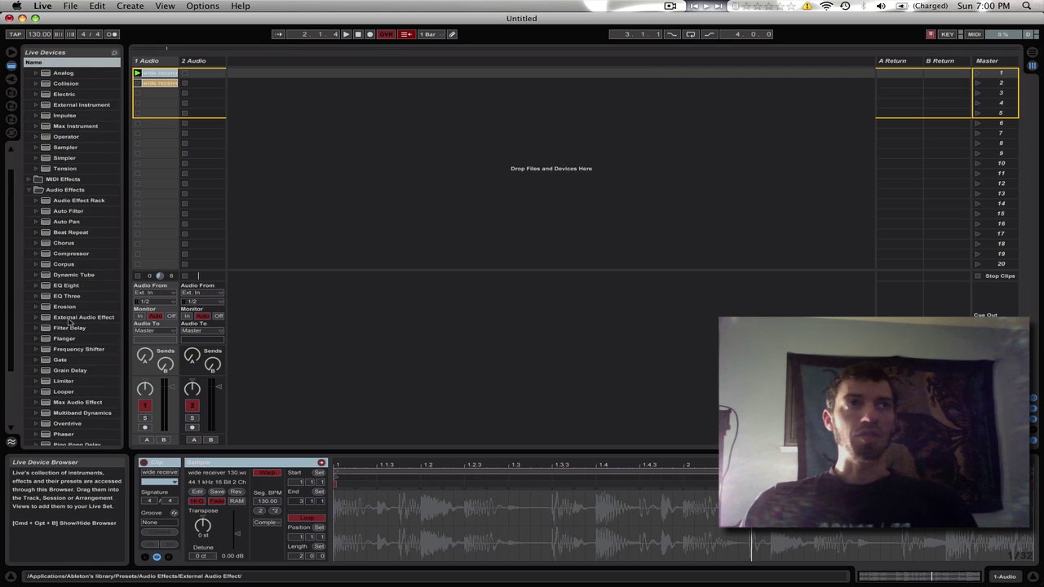
pyautogui.scroll(-1, 70, 309)
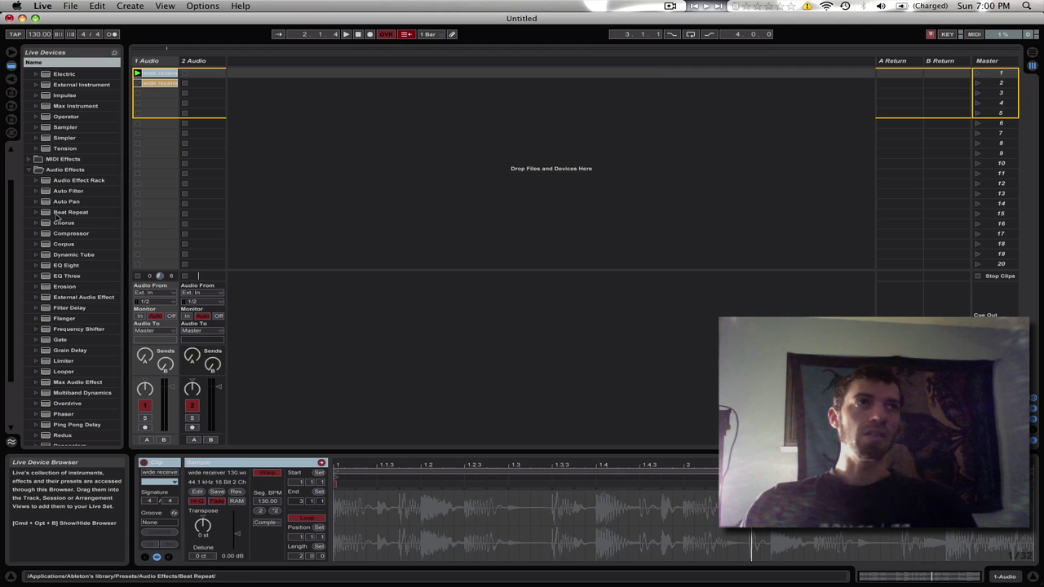
pyautogui.scroll(-3, 69, 276)
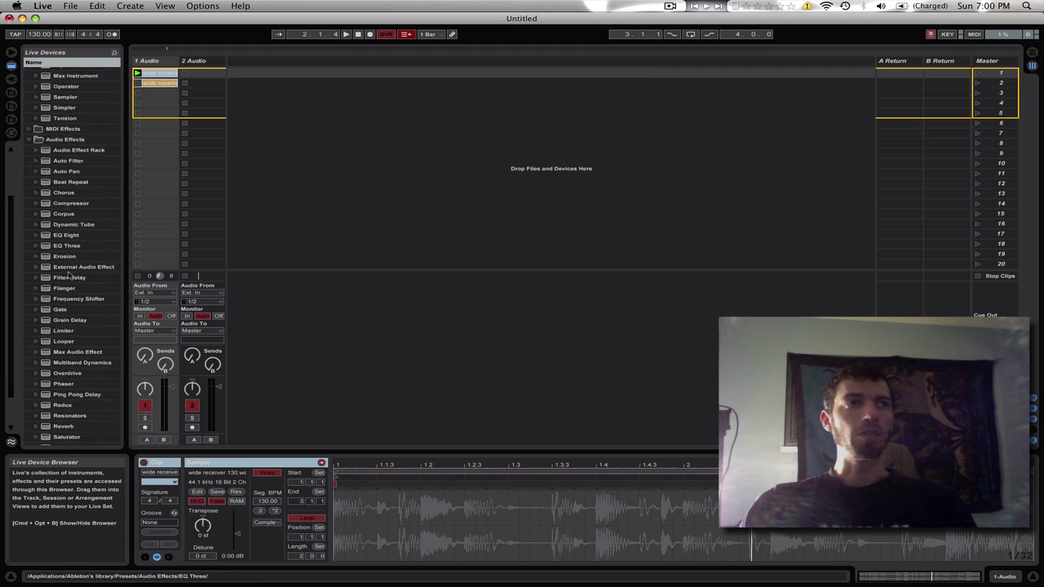
# Step: Choose the Reverb effect's High Verb preset for the 1 Audio track
pyautogui.click(59, 409)
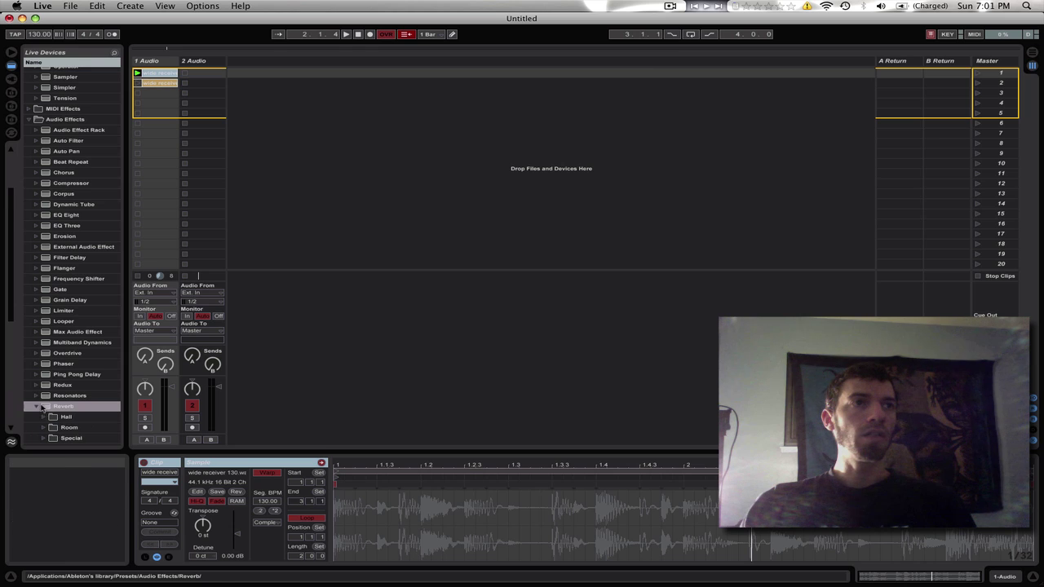
pyautogui.click(38, 406)
pyautogui.click(70, 382)
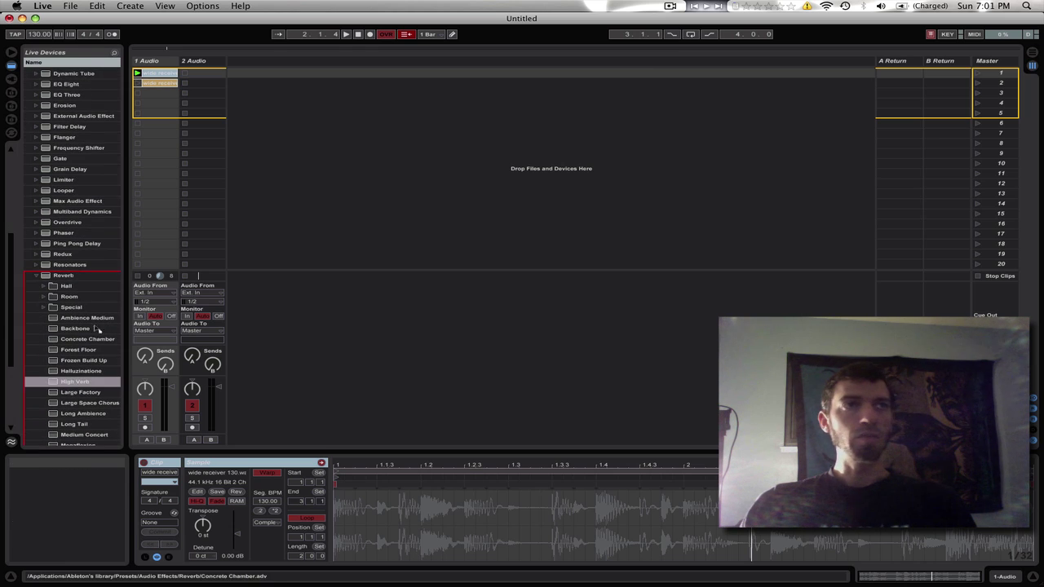
pyautogui.click(156, 61)
# Step: Load High Verb onto track 1, launch the 0003 slice clip, and leave full screen
pyautogui.press('Return')
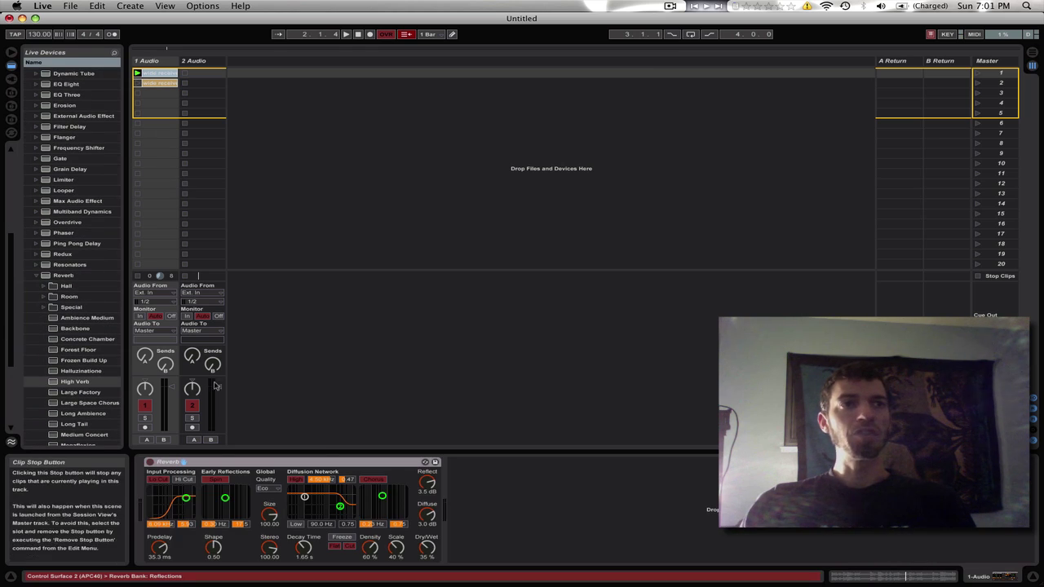
pyautogui.press('space')
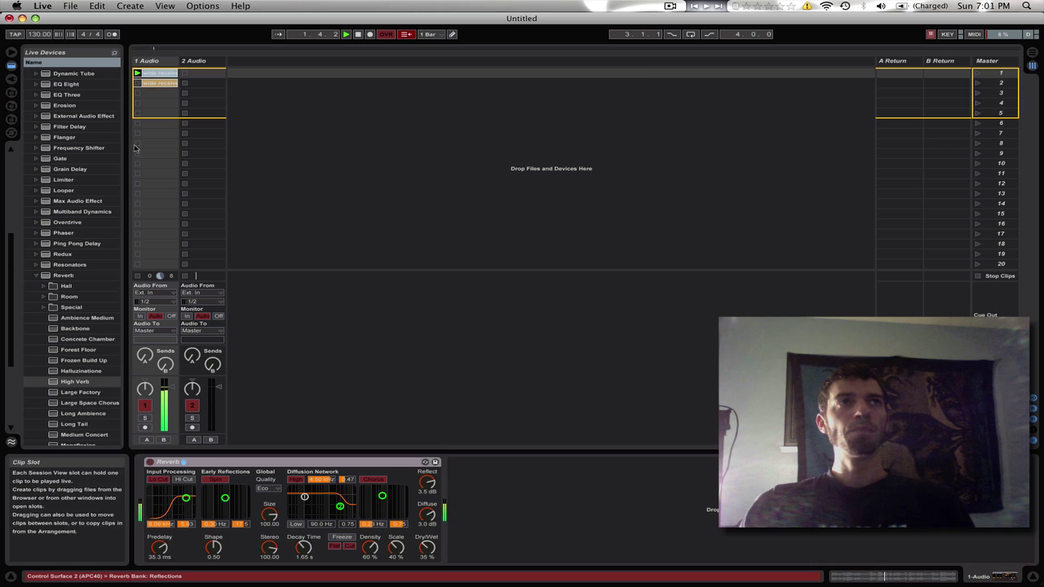
pyautogui.click(150, 74)
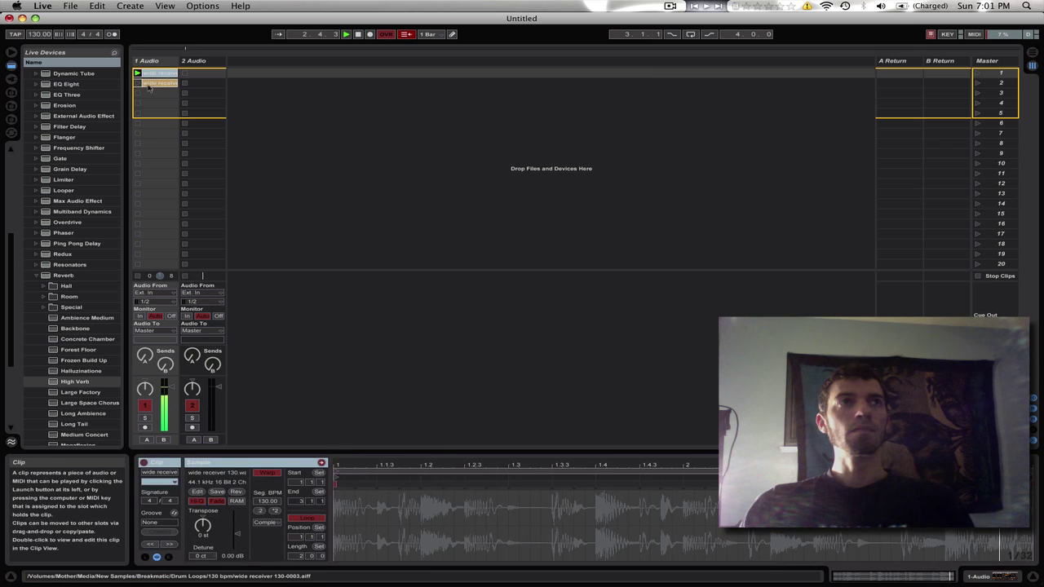
pyautogui.click(136, 83)
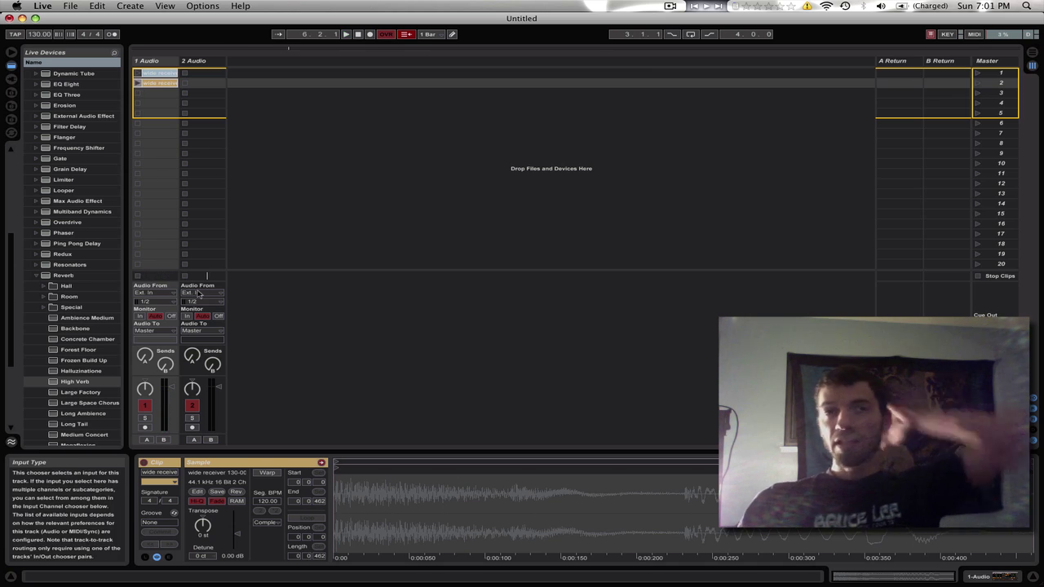
pyautogui.press('super+shift+f')
# Step: Bring the AudioFinder window with the 0003 slice loaded back in front of Live
pyautogui.click(652, 391)
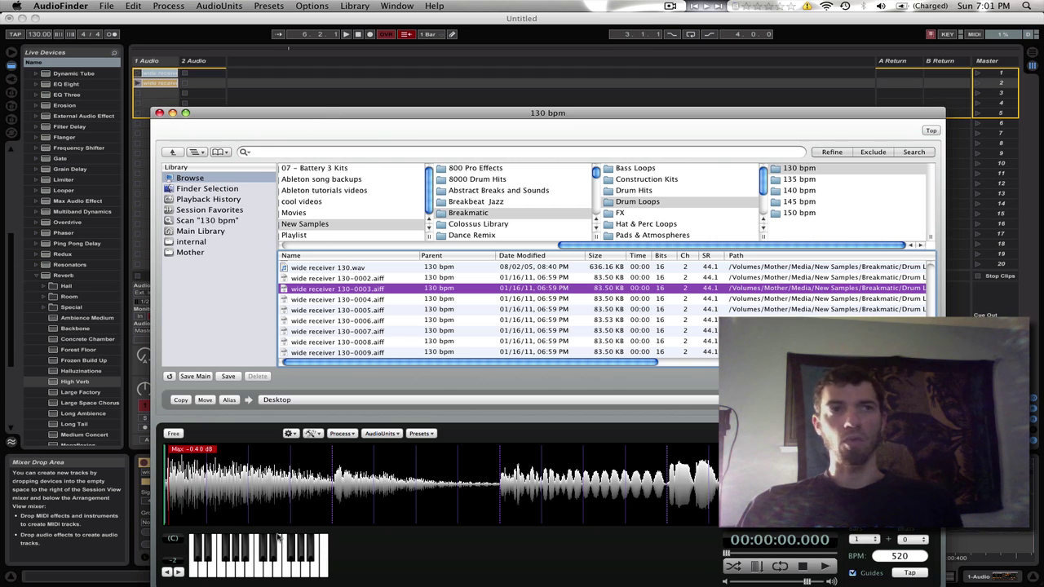
pyautogui.click(257, 571)
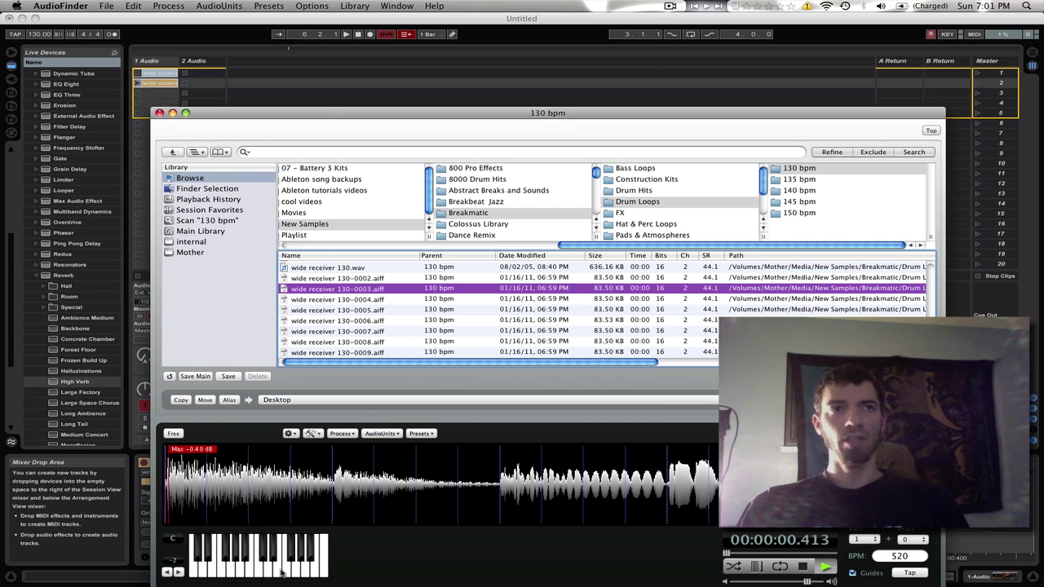
pyautogui.click(308, 573)
pyautogui.click(311, 574)
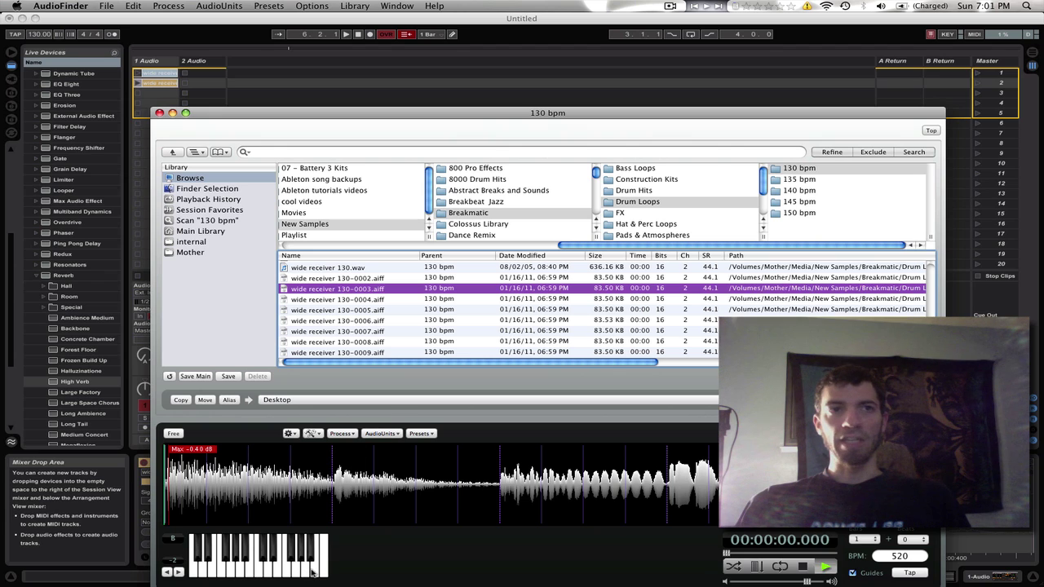